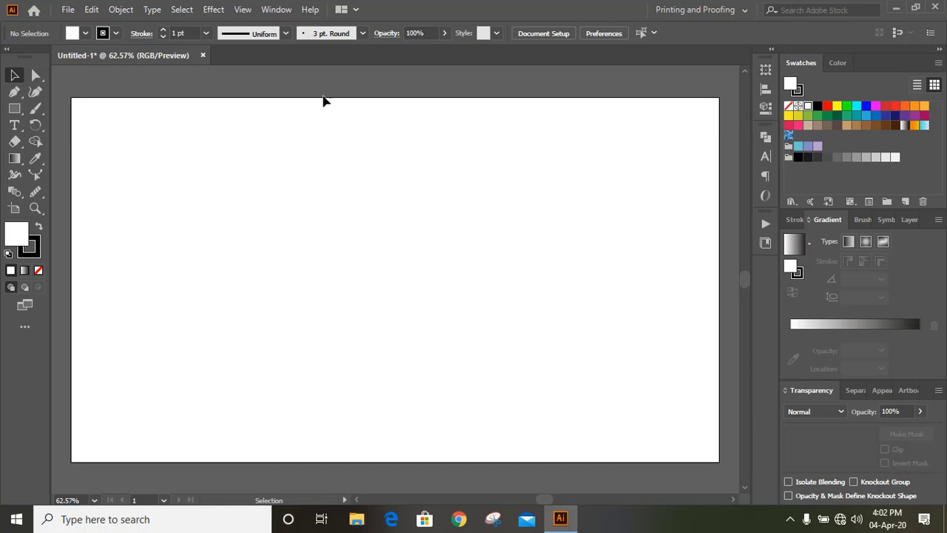
Draw a rectangle spanning the artboard from its top-left to bottom-right corner
click(15, 108)
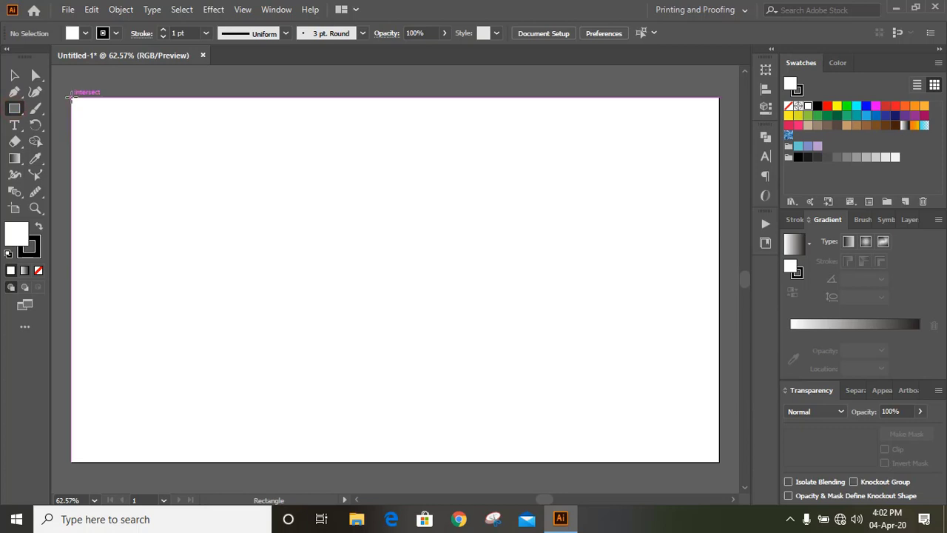
drag(71, 97, 717, 464)
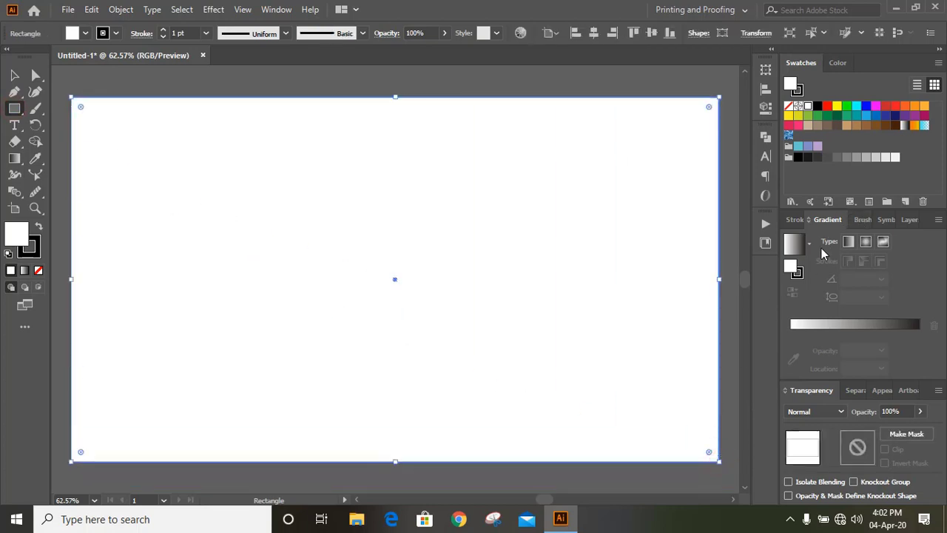
Give the rectangle a gradient fill and turn both gradient stops blue
click(838, 325)
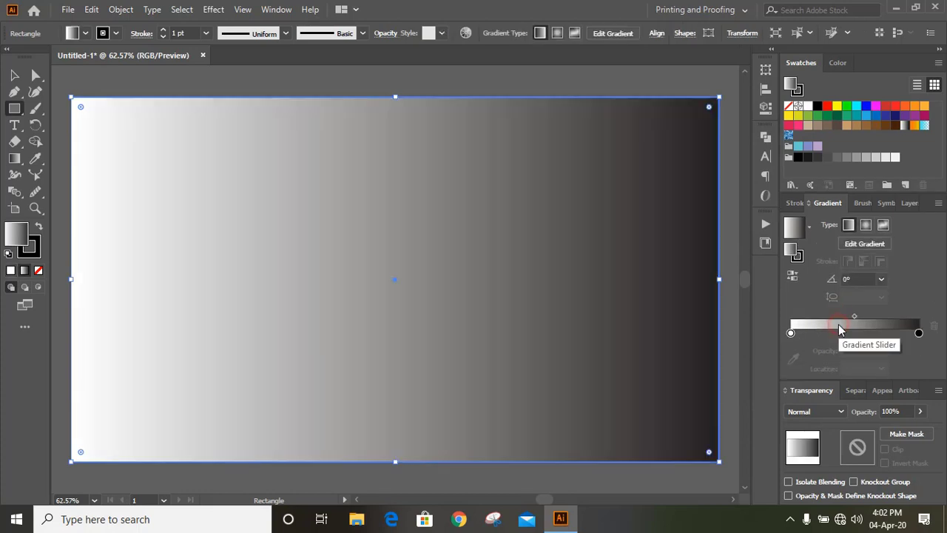
double_click(791, 333)
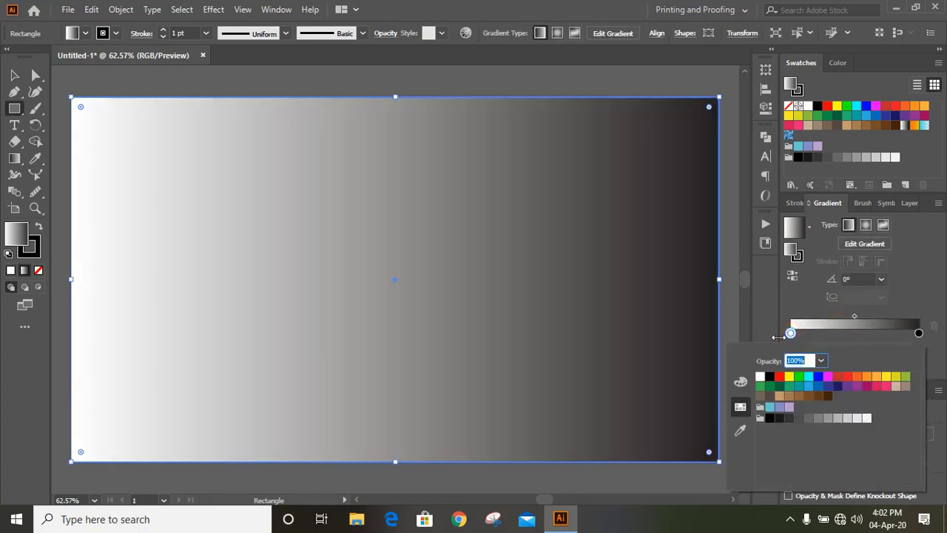
click(818, 386)
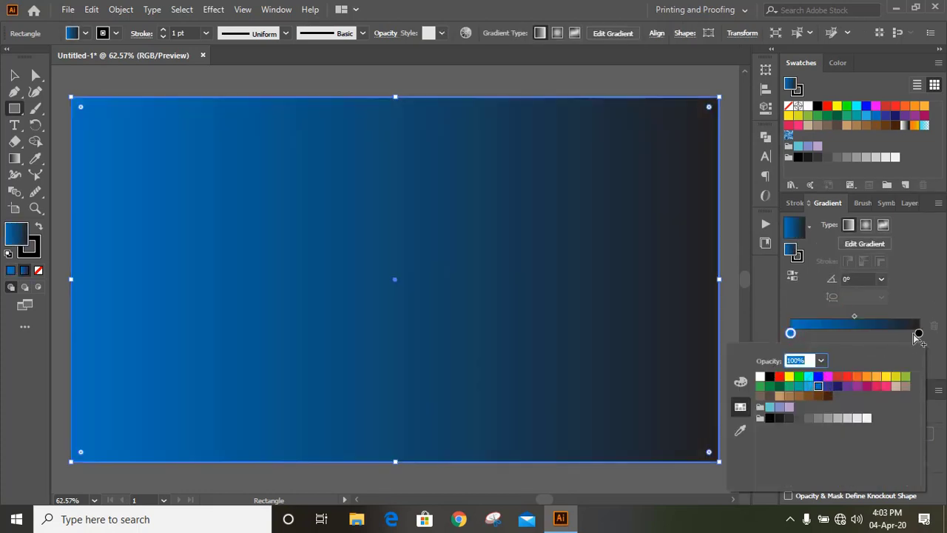
click(918, 333)
double_click(918, 334)
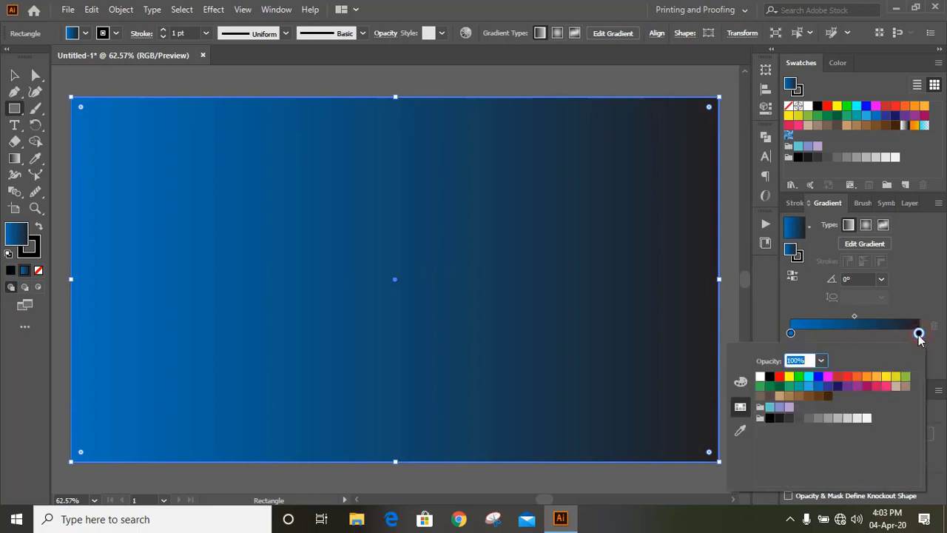
click(818, 386)
Darken the left gradient stop from dark blue toward dark purple (2E164A) with the RGB sliders
click(790, 333)
double_click(791, 333)
click(828, 385)
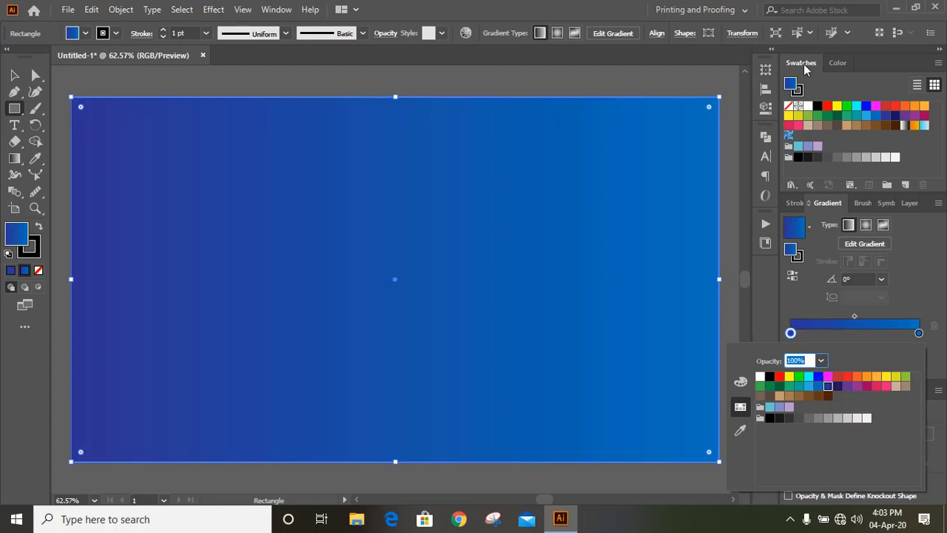
click(830, 65)
click(837, 64)
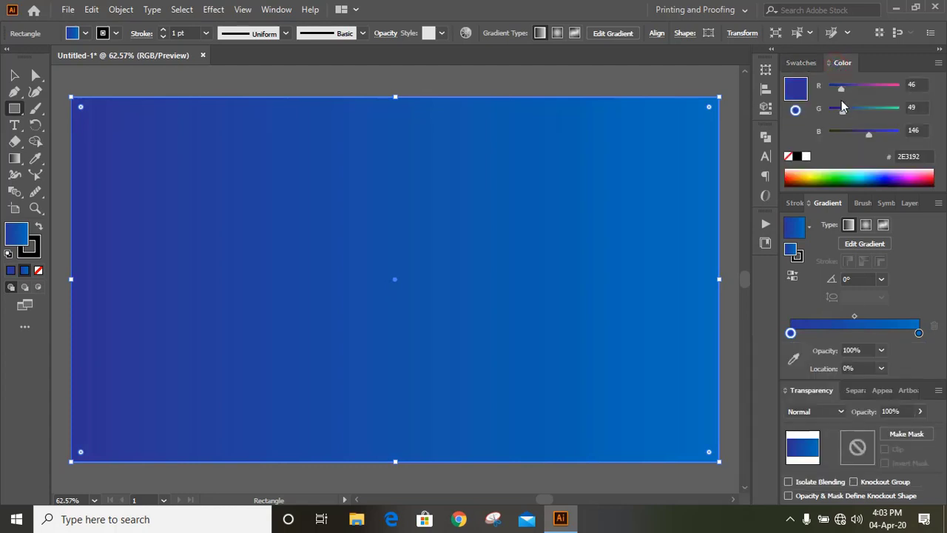
drag(870, 140, 836, 115)
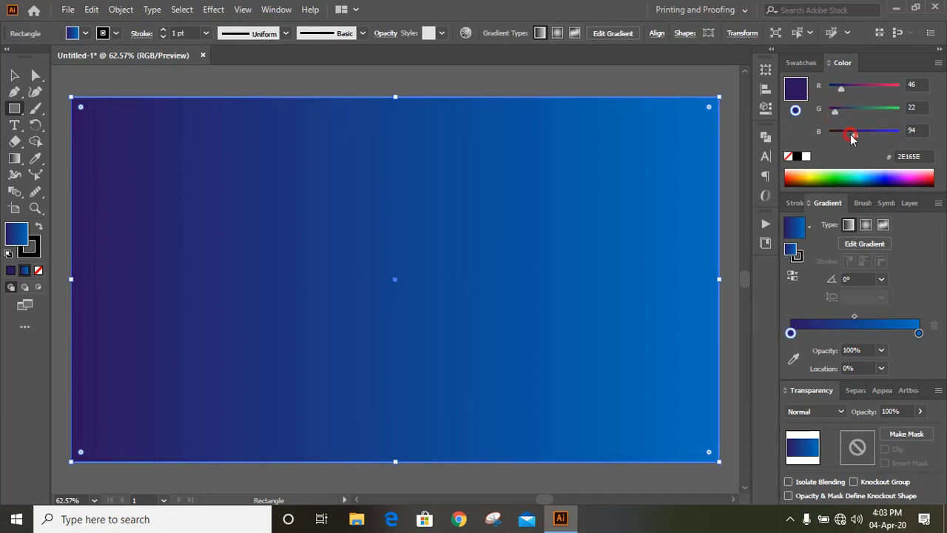
Make the gradient run vertically from the top of the rectangle to the bottom
click(317, 192)
key(g)
drag(379, 102, 381, 462)
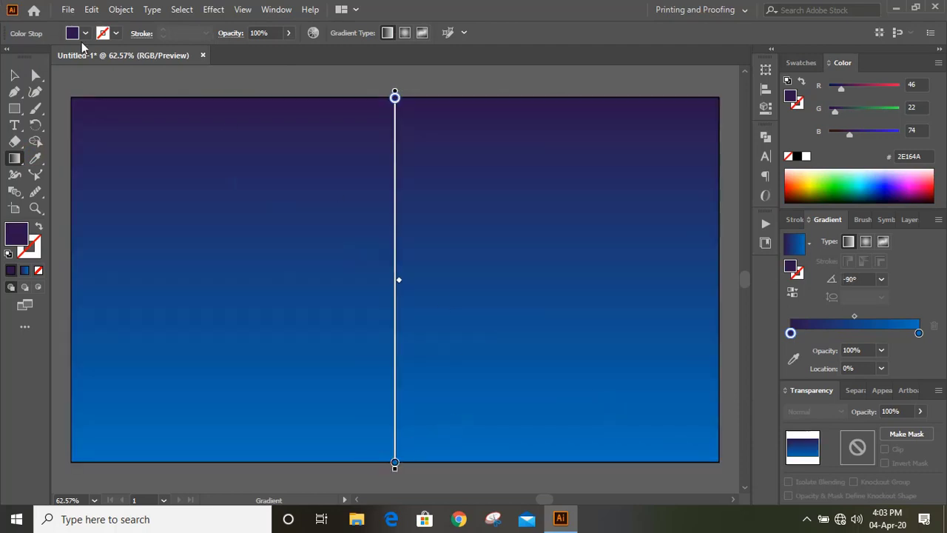
Lock the gradient background rectangle with Object > Lock > Selection
click(120, 8)
mouse_move(251, 104)
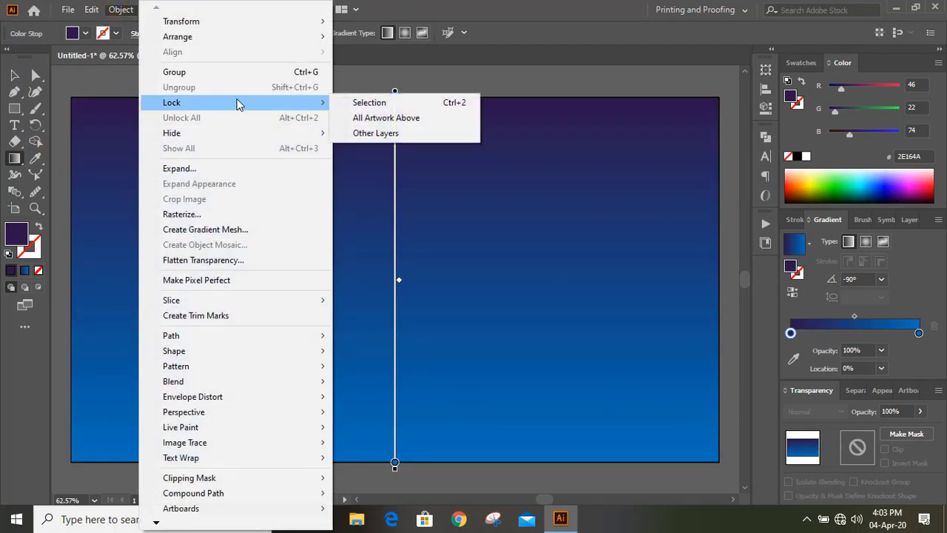
click(363, 103)
key(v)
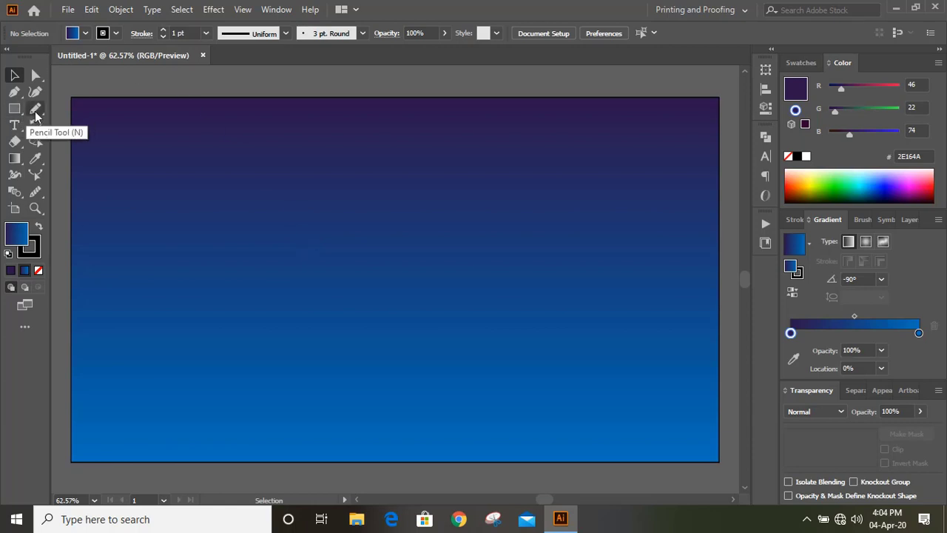
With the Pencil, fill None and stroke active, freehand a closed cloud outline across the sky
mouse_move(36, 112)
mouse_down()
mouse_move(110, 131)
mouse_move(99, 141)
mouse_up()
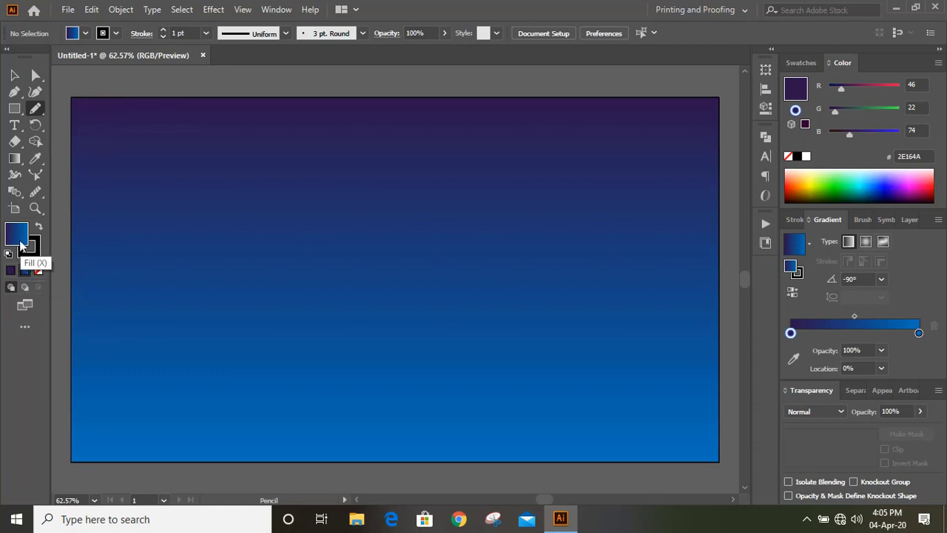
click(39, 270)
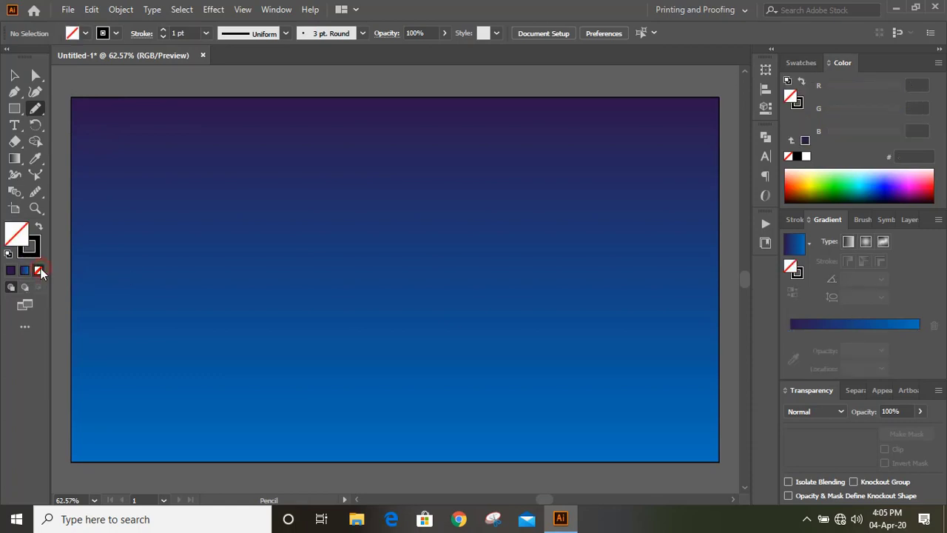
click(34, 252)
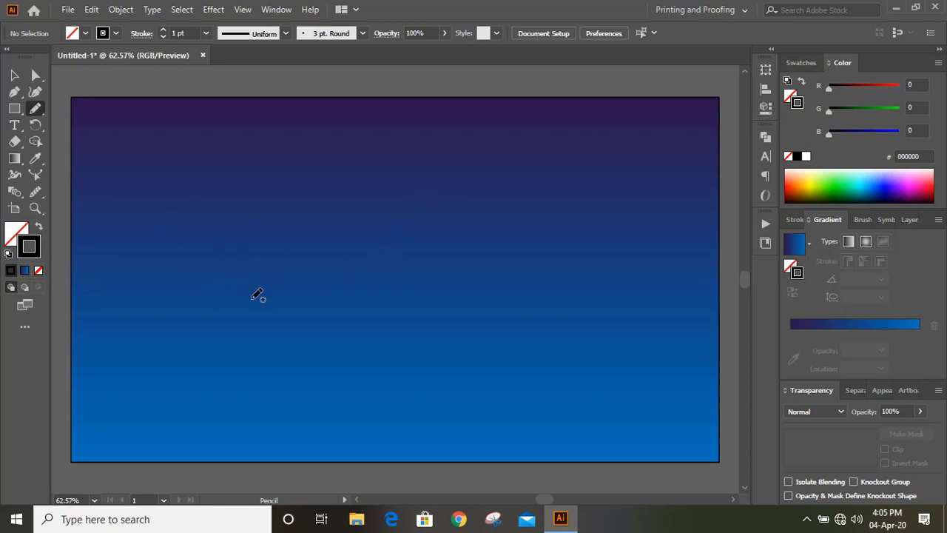
mouse_move(191, 277)
mouse_down()
mouse_move(211, 272)
mouse_move(247, 228)
mouse_move(302, 228)
mouse_move(332, 208)
mouse_move(377, 212)
mouse_move(527, 292)
mouse_move(537, 317)
mouse_move(309, 338)
mouse_move(275, 309)
mouse_move(249, 302)
mouse_move(216, 317)
mouse_move(164, 296)
mouse_move(185, 268)
mouse_move(196, 273)
mouse_up()
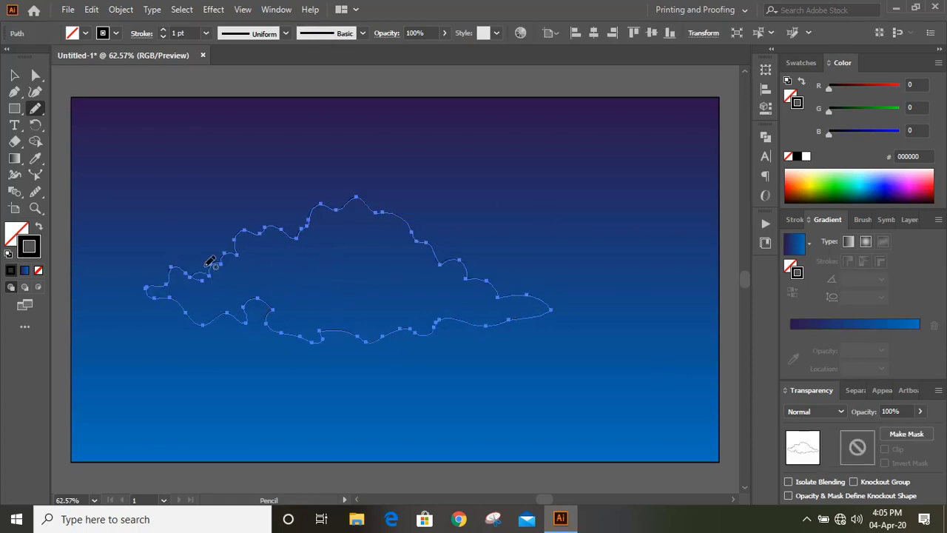
Fill the cloud with white, set its stroke to None, and deselect it
click(806, 156)
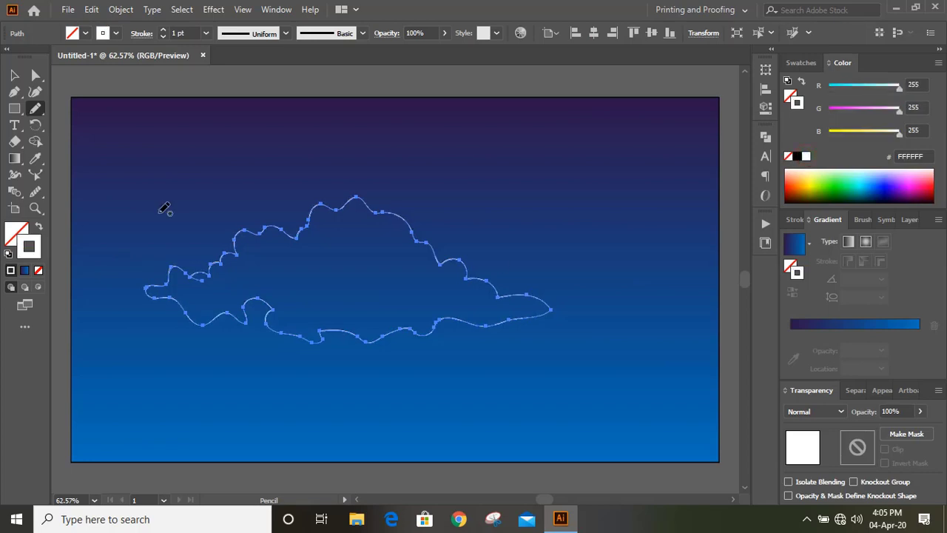
click(9, 235)
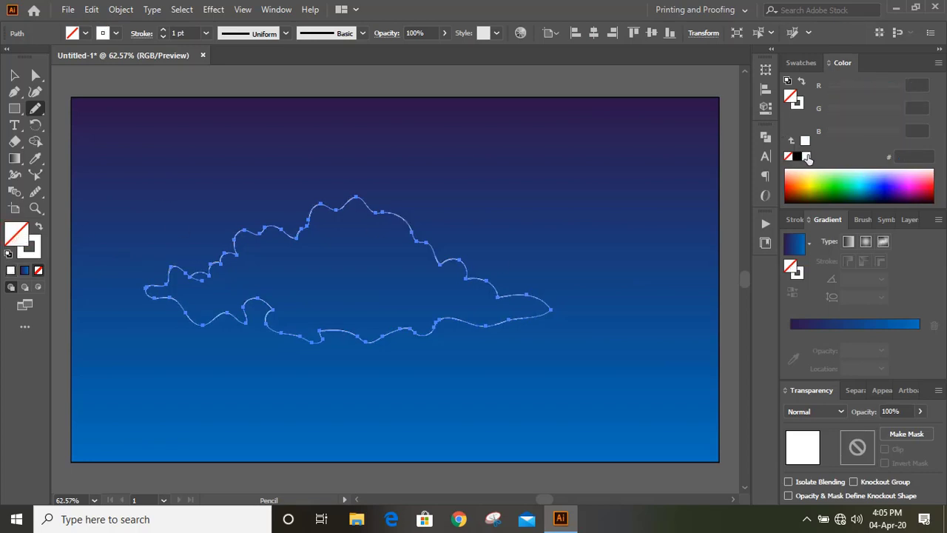
click(806, 157)
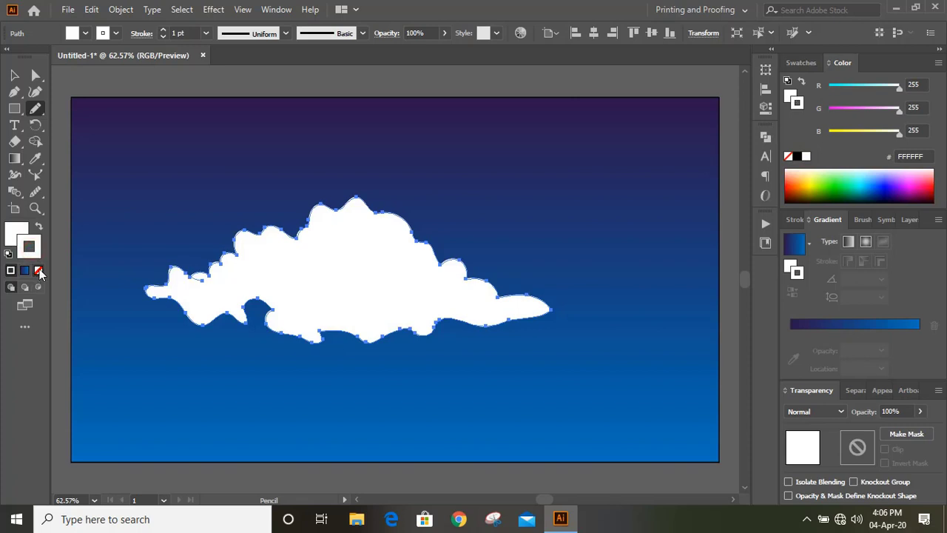
click(38, 270)
click(17, 232)
click(14, 75)
click(194, 90)
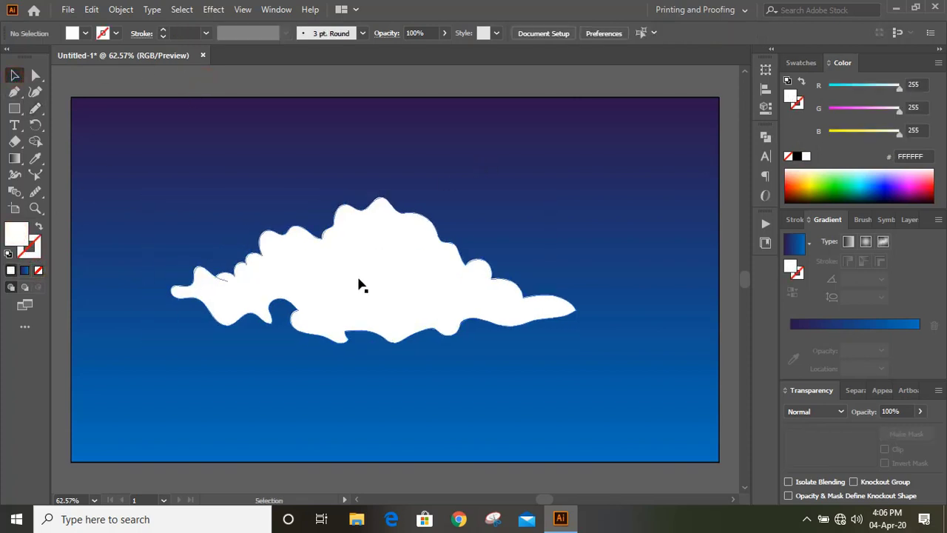
Copy the white cloud and paste a duplicate exactly on top of it
click(360, 280)
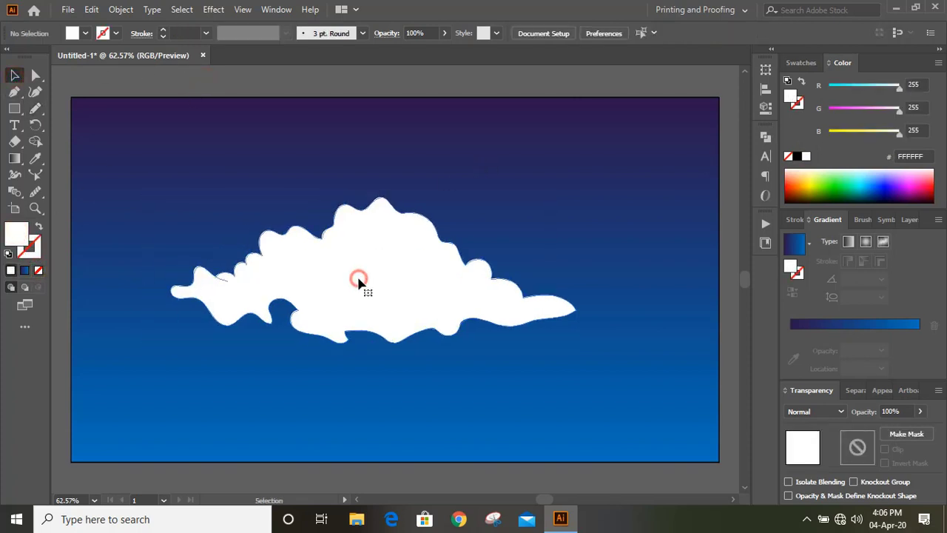
click(89, 9)
click(121, 77)
click(91, 9)
click(148, 137)
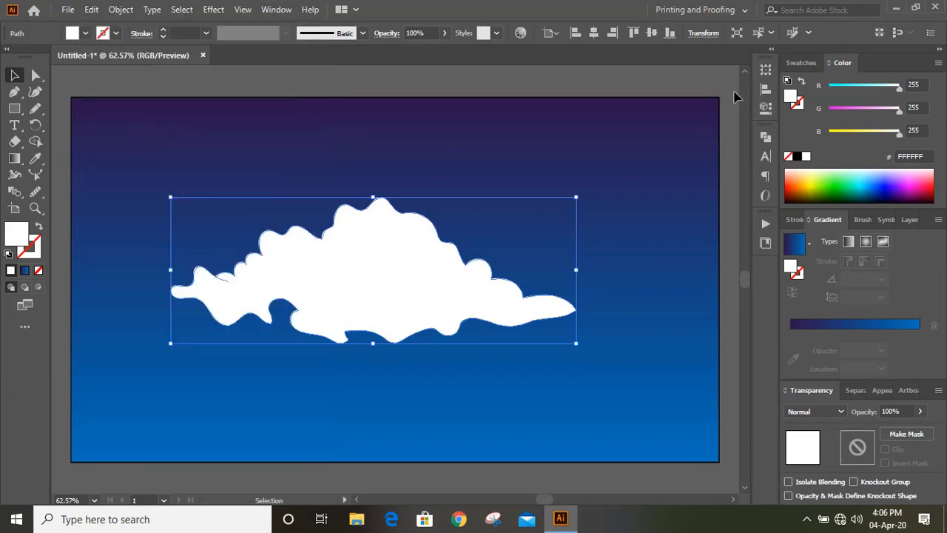
Fill the copy light grey, hide it, and reselect the white cloud
click(802, 63)
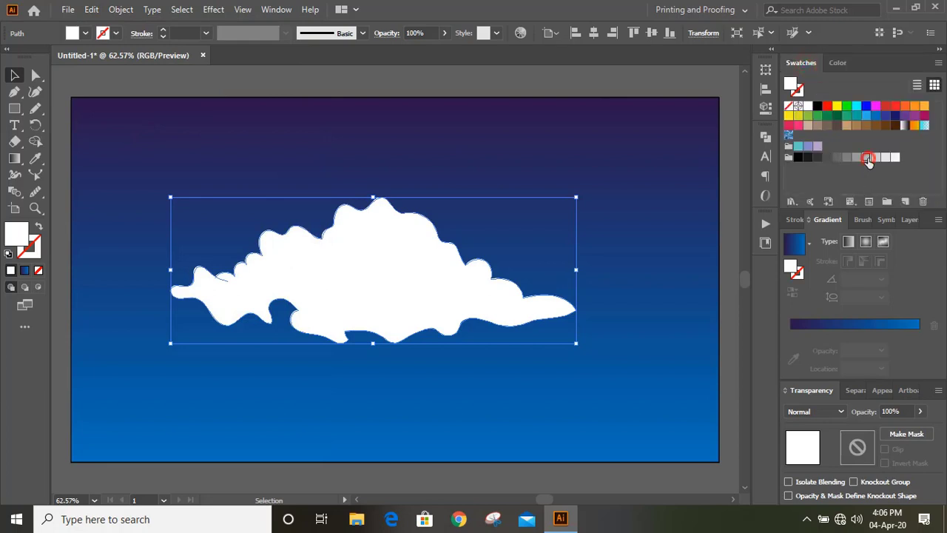
click(868, 159)
click(875, 158)
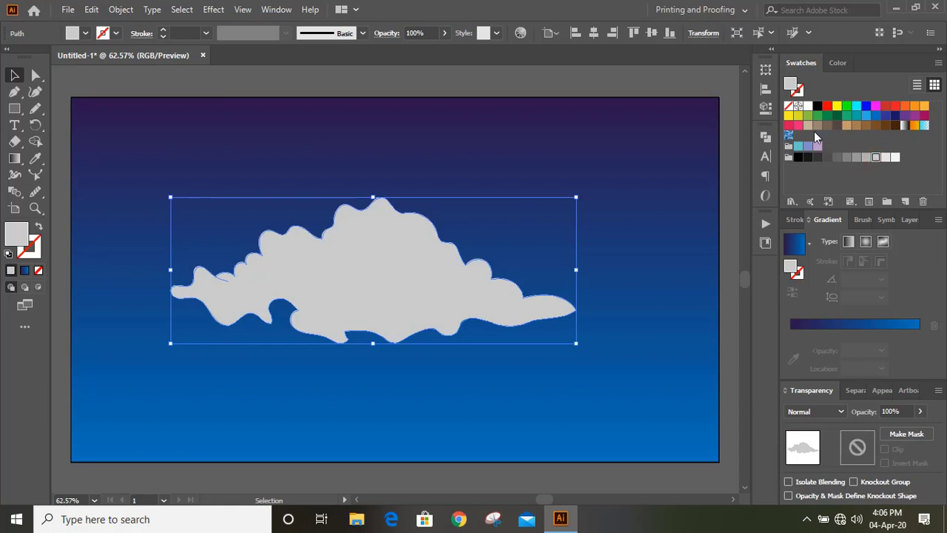
click(126, 11)
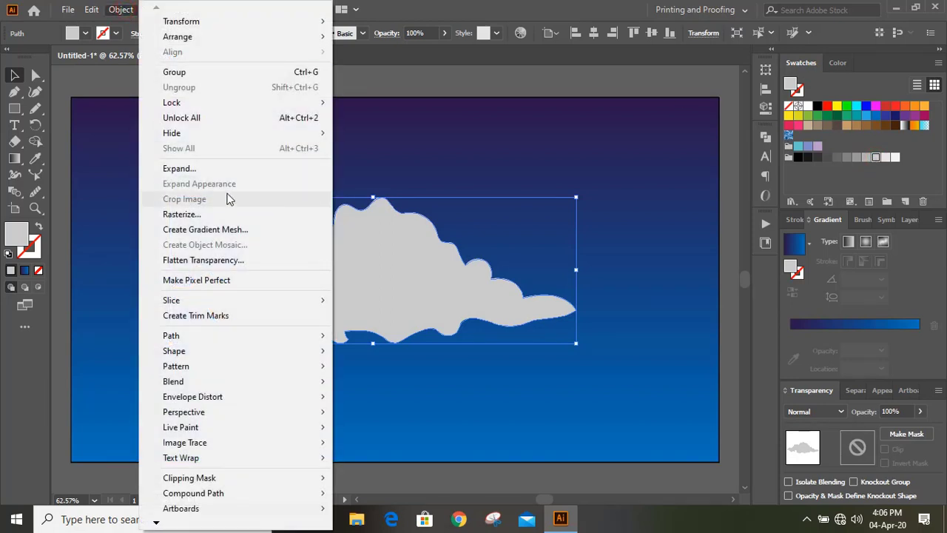
mouse_move(258, 141)
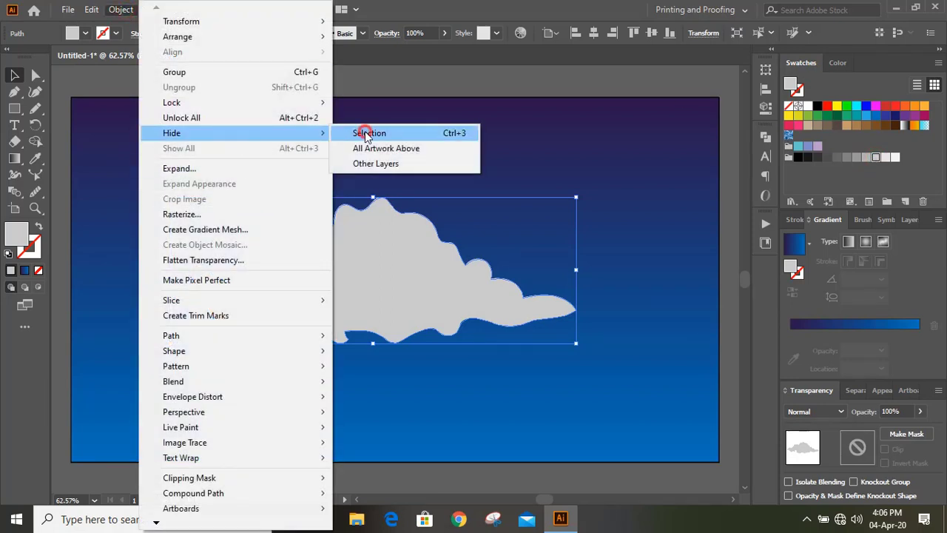
click(364, 133)
click(384, 274)
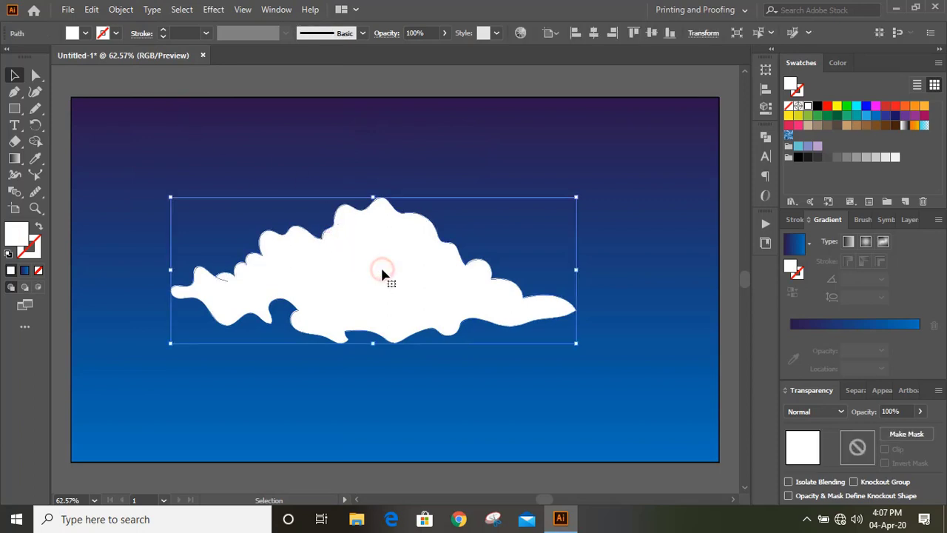
With the Mesh Tool, add six mesh points across the cloud's top, sides, centre and right end
click(16, 159)
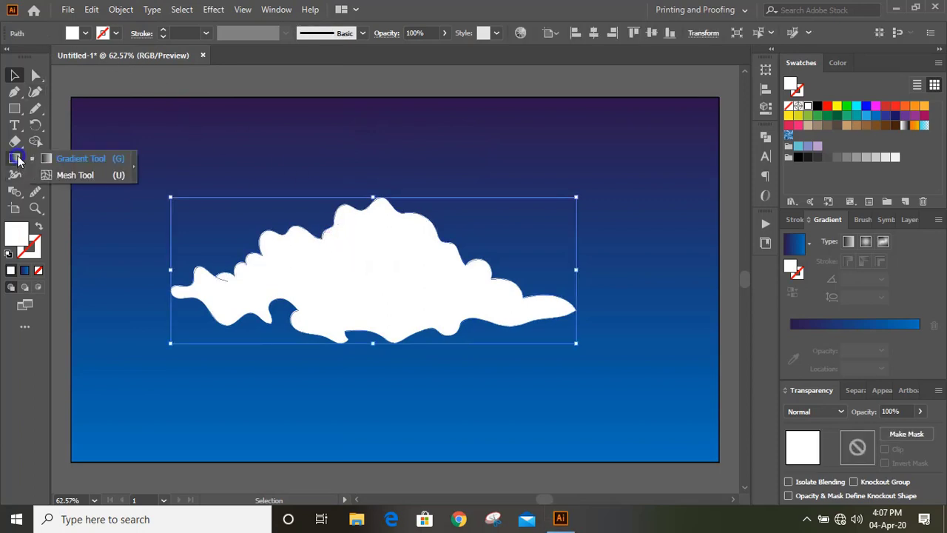
click(96, 176)
key(ctrl+1)
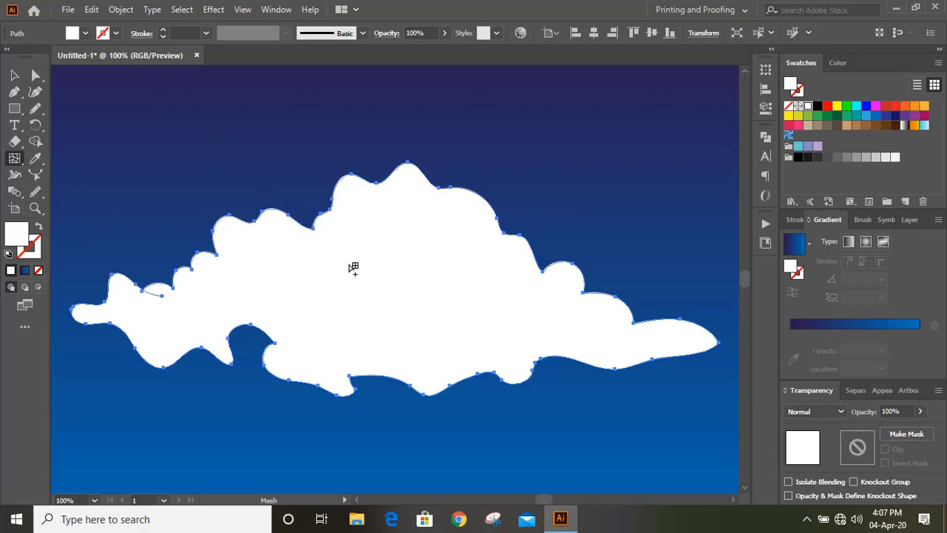
click(412, 164)
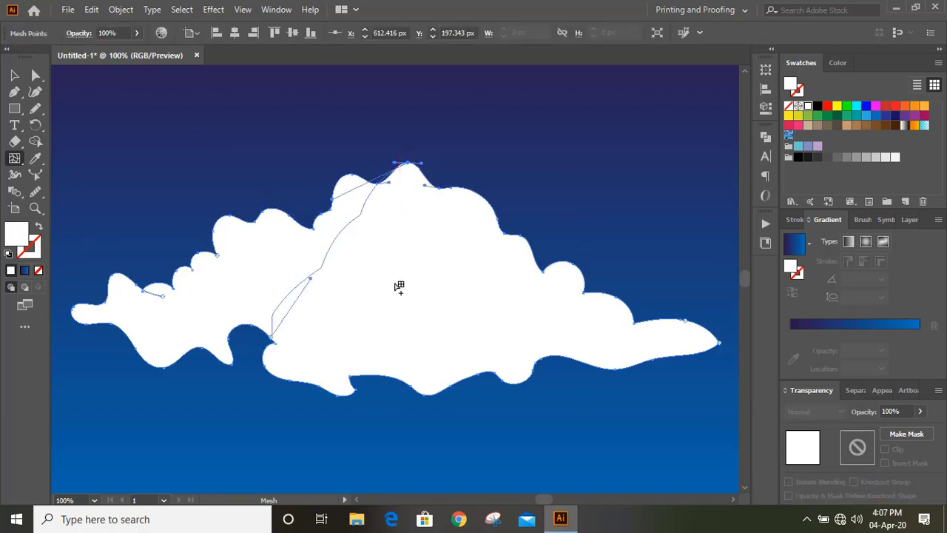
click(233, 265)
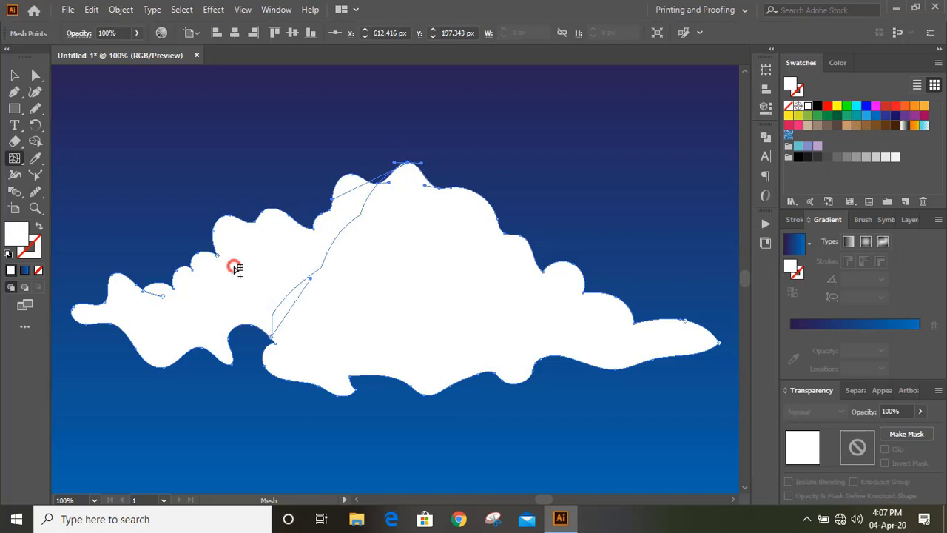
click(373, 304)
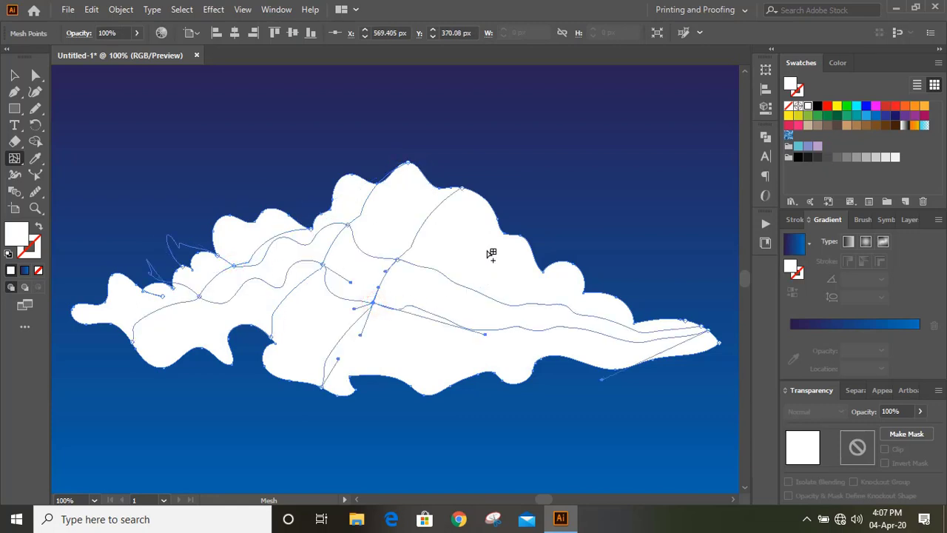
click(477, 230)
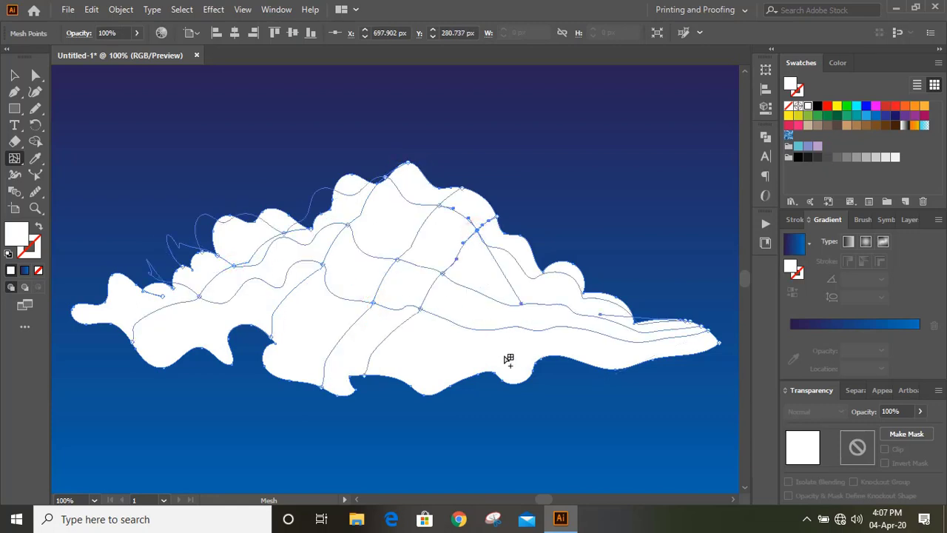
click(474, 346)
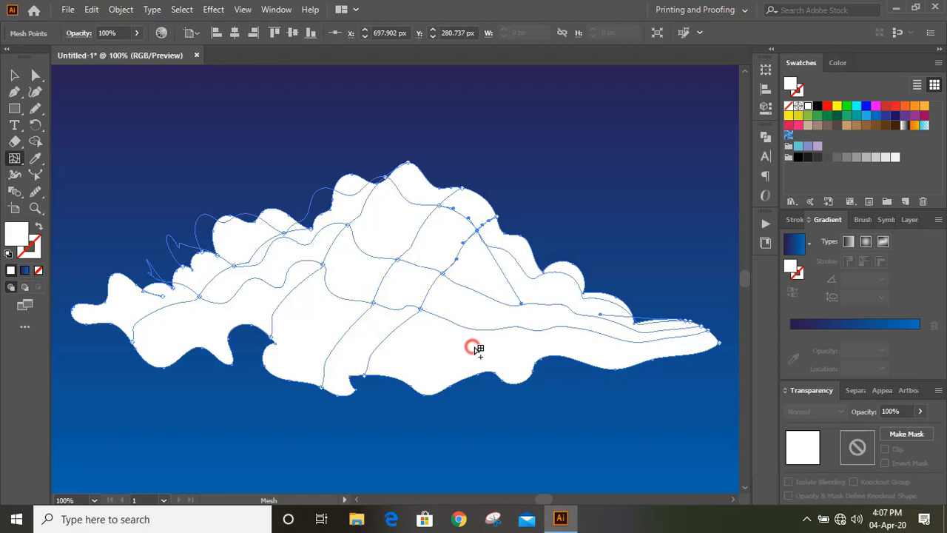
click(592, 357)
Reselect the cloud mesh and reposition two interior mesh points with Direct Selection
key(v)
key(ctrl+plus)
click(202, 155)
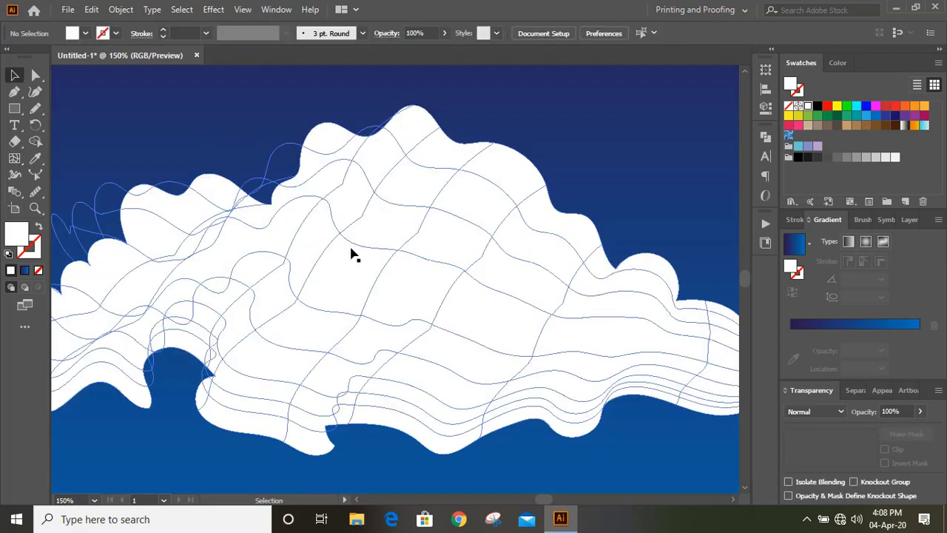
click(351, 250)
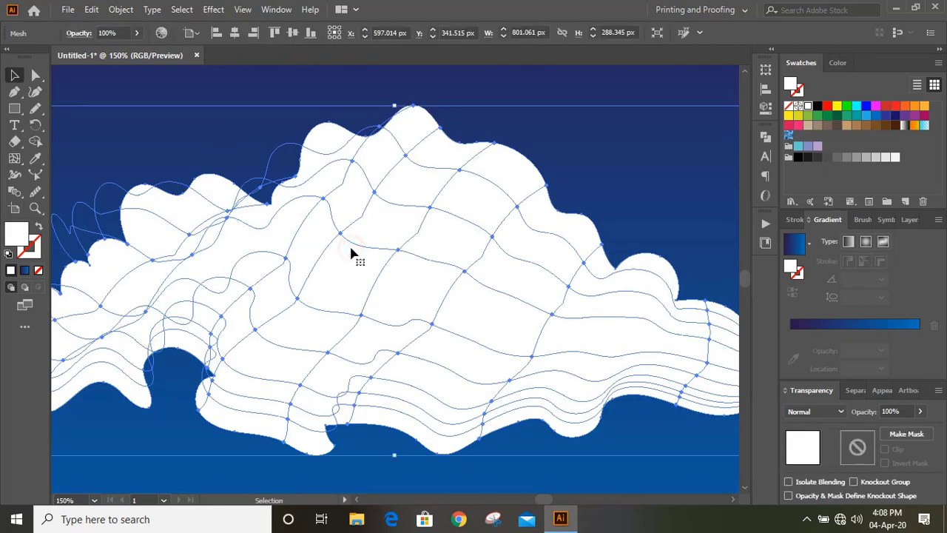
click(37, 76)
click(397, 250)
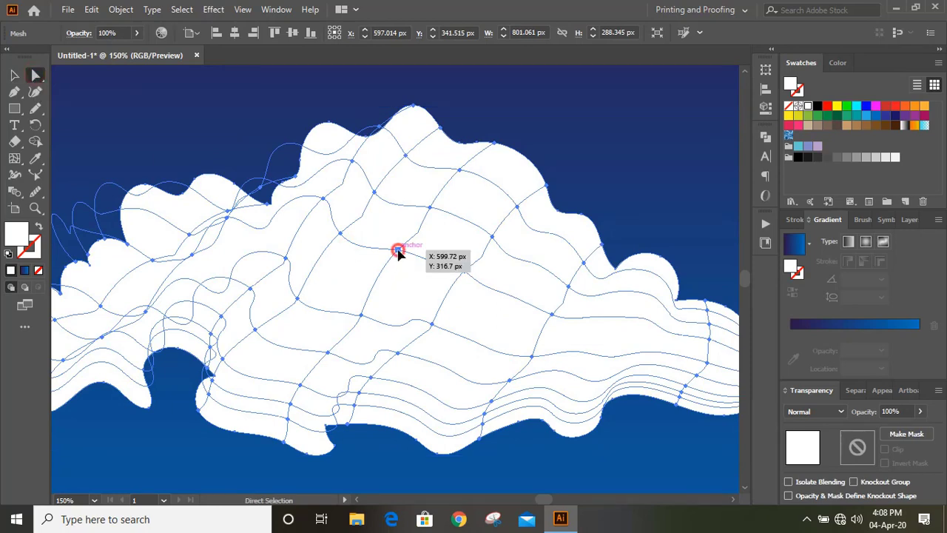
drag(398, 252, 407, 274)
drag(327, 354, 316, 338)
Colour the top and upper-right edge mesh points black
click(558, 126)
click(425, 154)
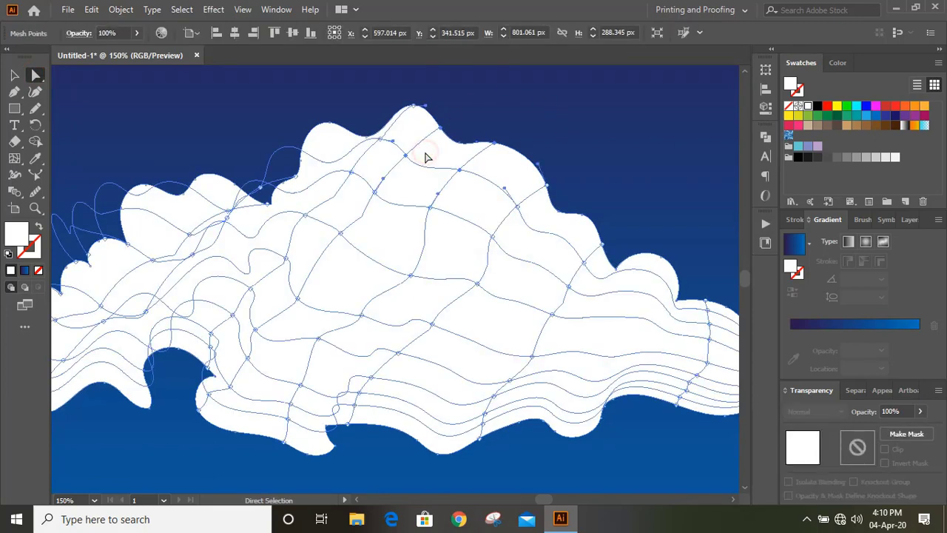
click(816, 107)
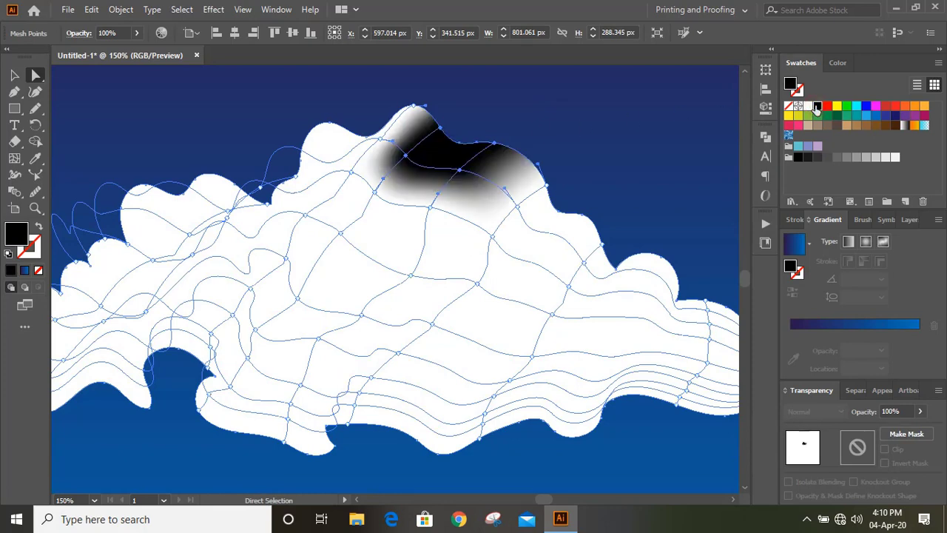
click(615, 200)
click(568, 232)
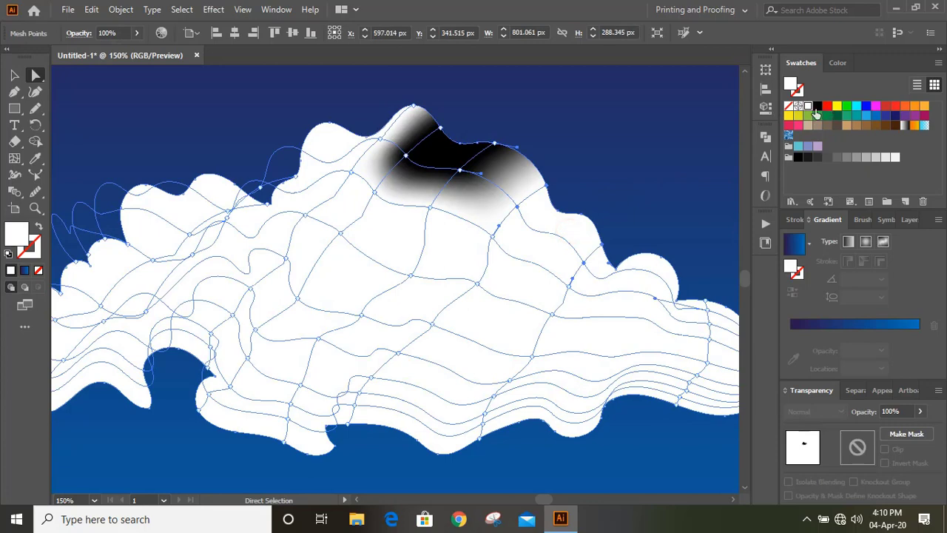
click(582, 235)
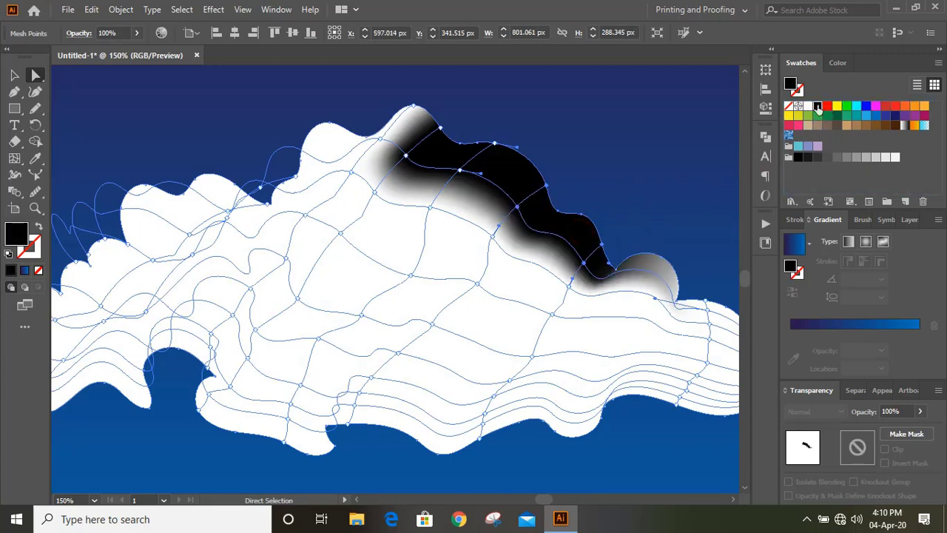
Blacken the right, upper-left, left and top edge mesh areas, leaving the left bump grey
click(665, 282)
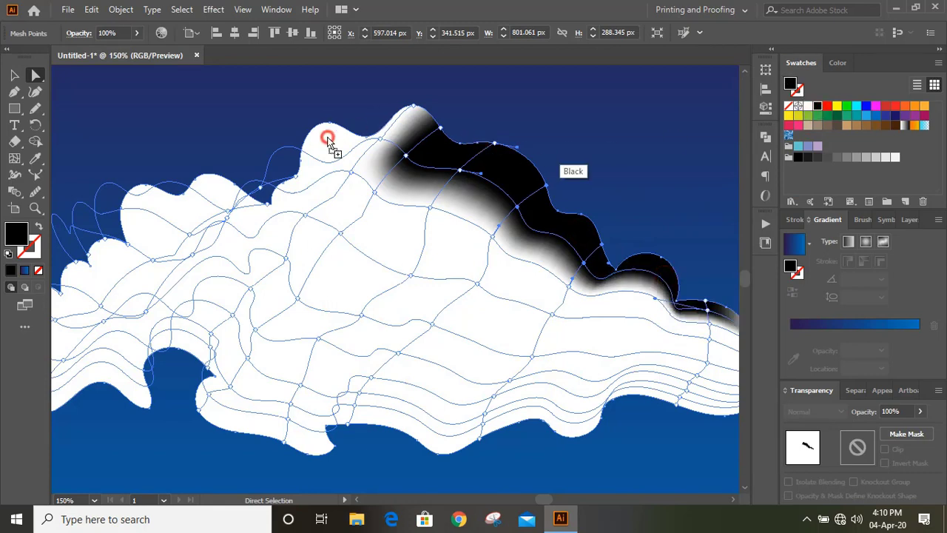
click(327, 141)
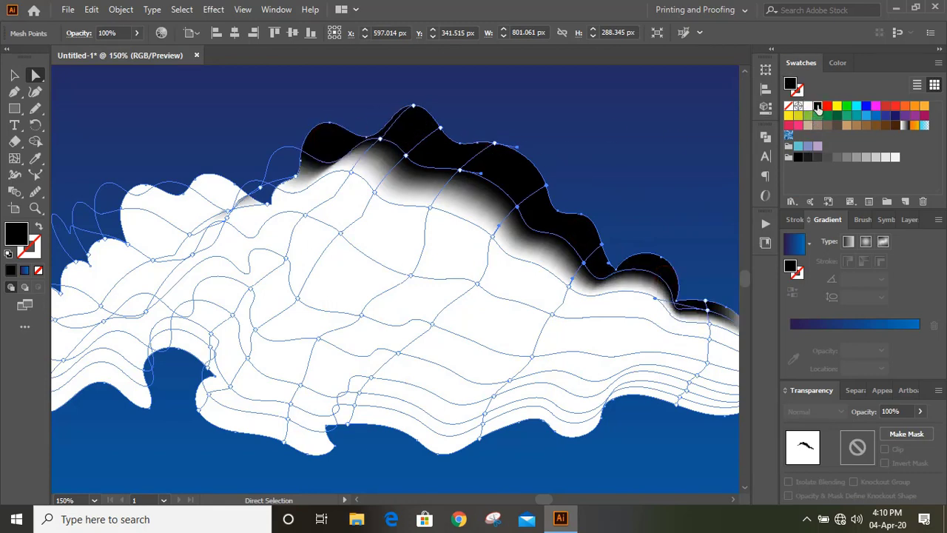
click(212, 185)
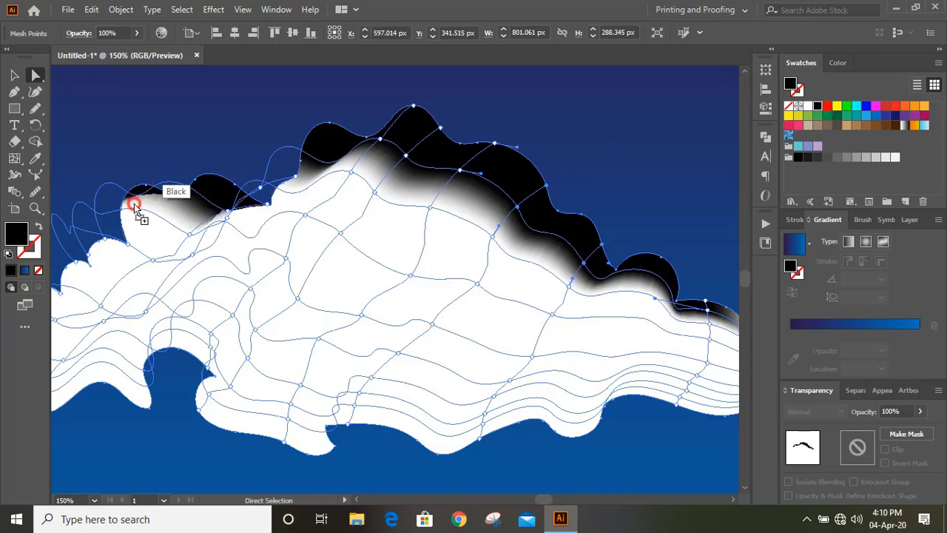
click(139, 203)
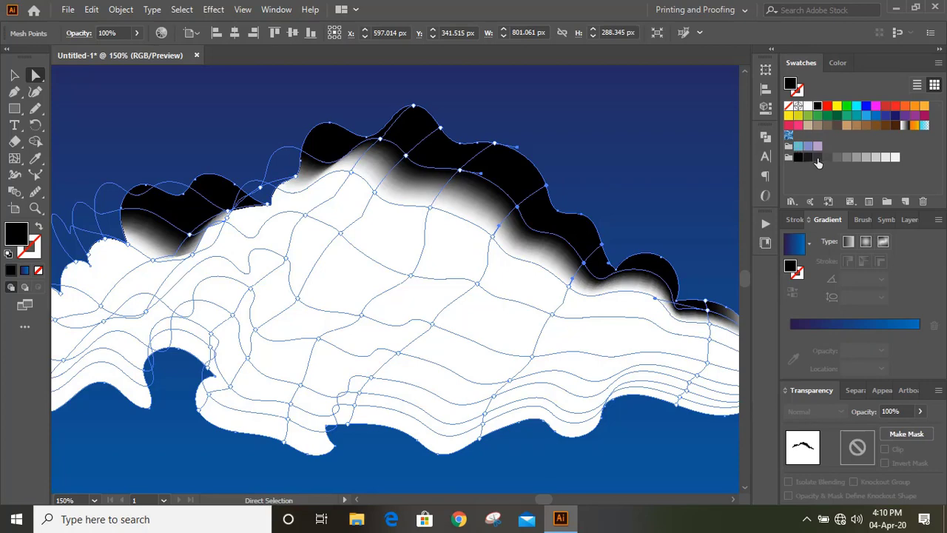
click(226, 213)
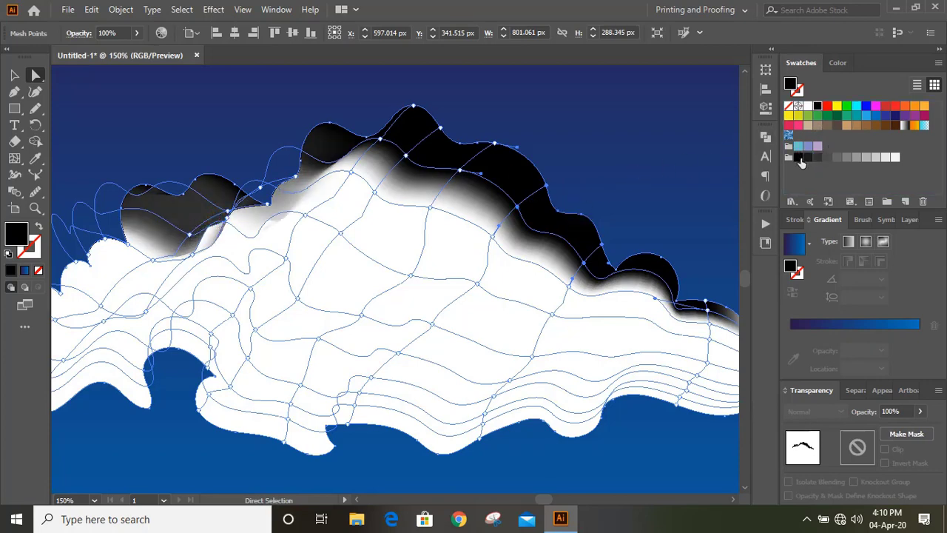
click(417, 179)
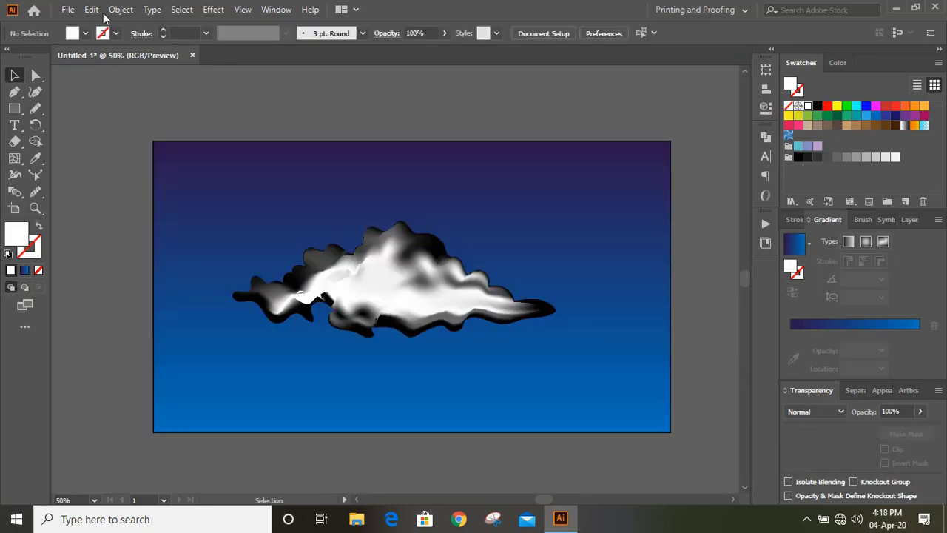
Show all hidden objects and select the revealed grey cloud copy
click(119, 10)
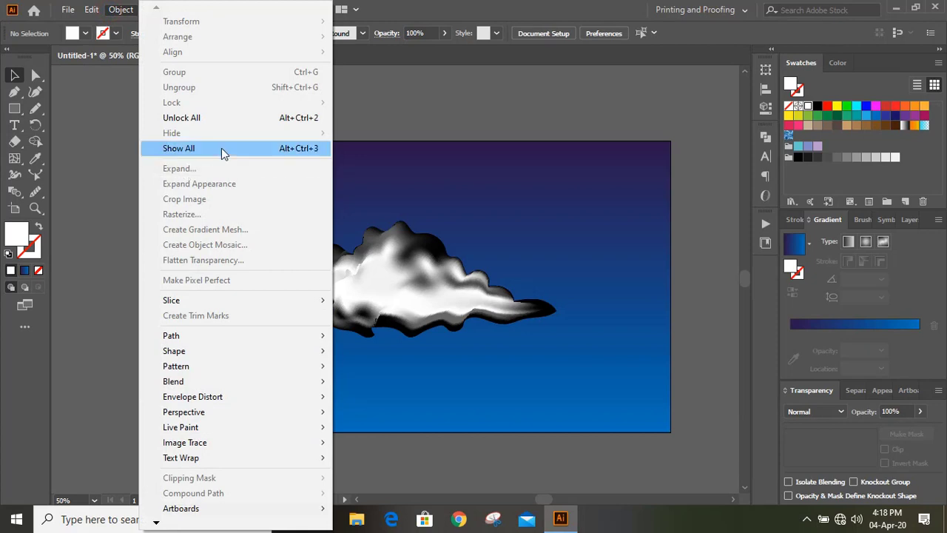
click(221, 148)
key(ctrl+=)
click(334, 151)
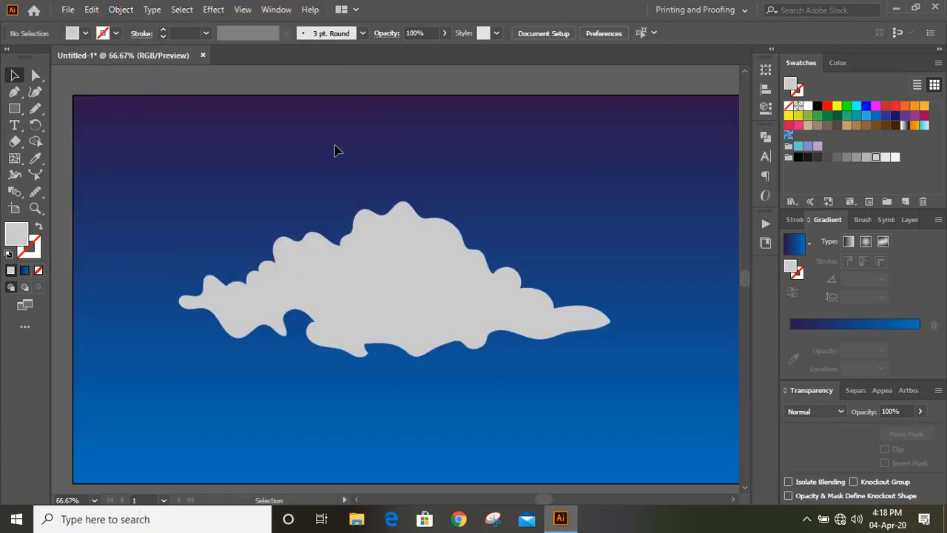
click(405, 303)
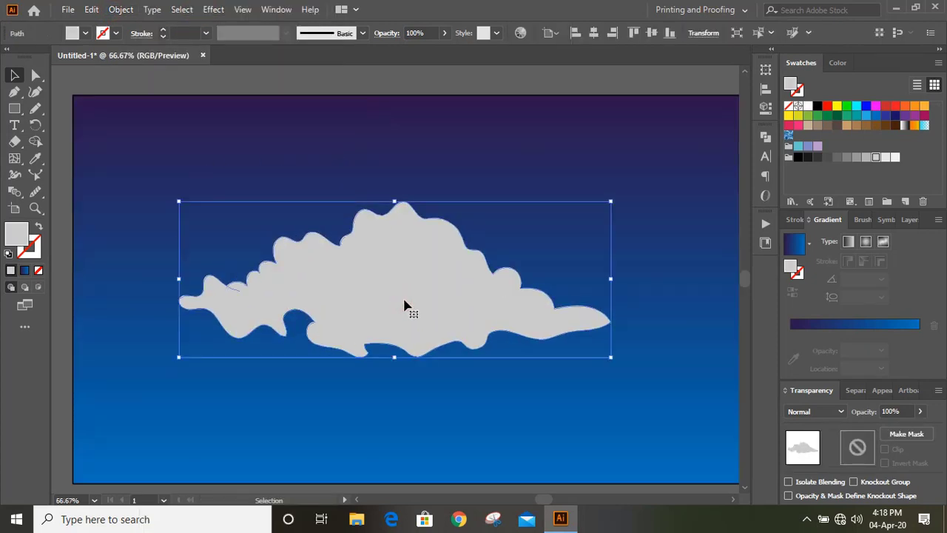
Add six mesh points across the grey cloud copy's centre, left, top and right tail
click(14, 158)
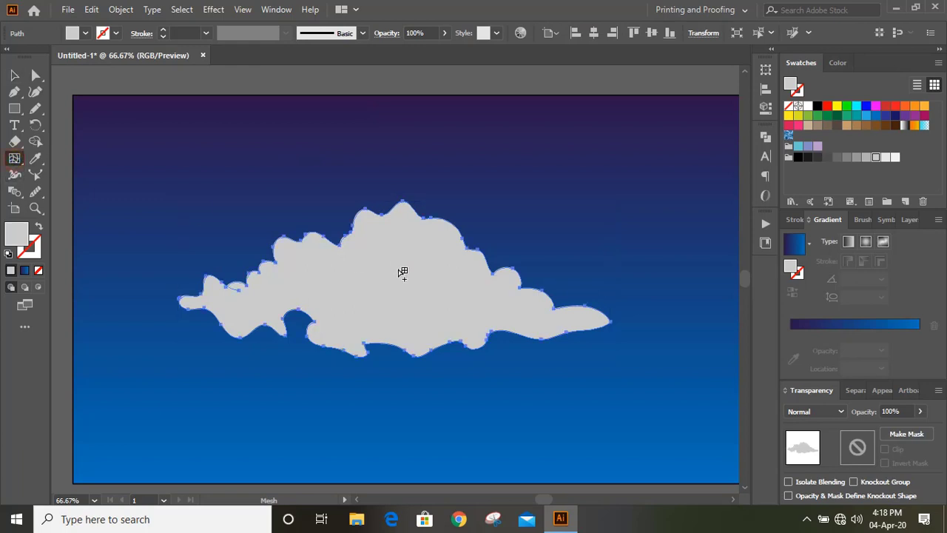
click(399, 272)
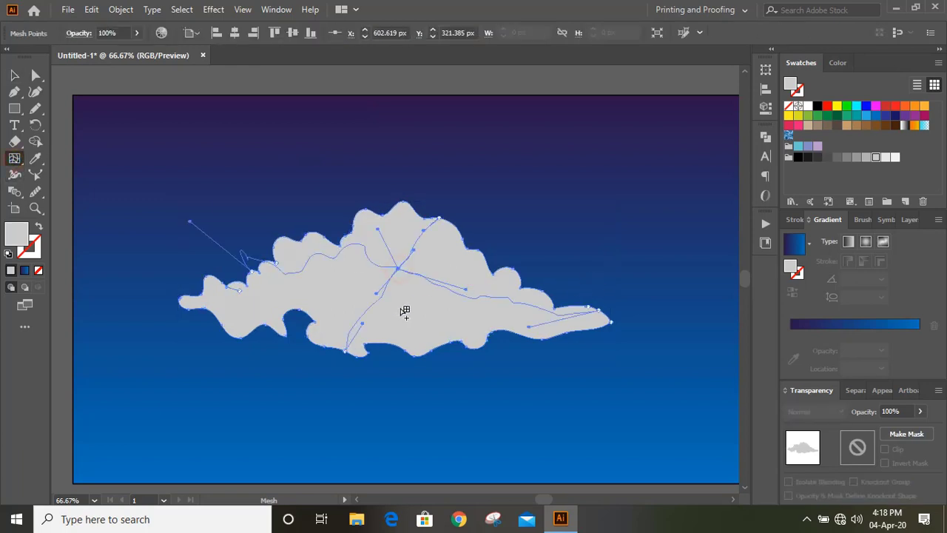
click(399, 307)
click(242, 312)
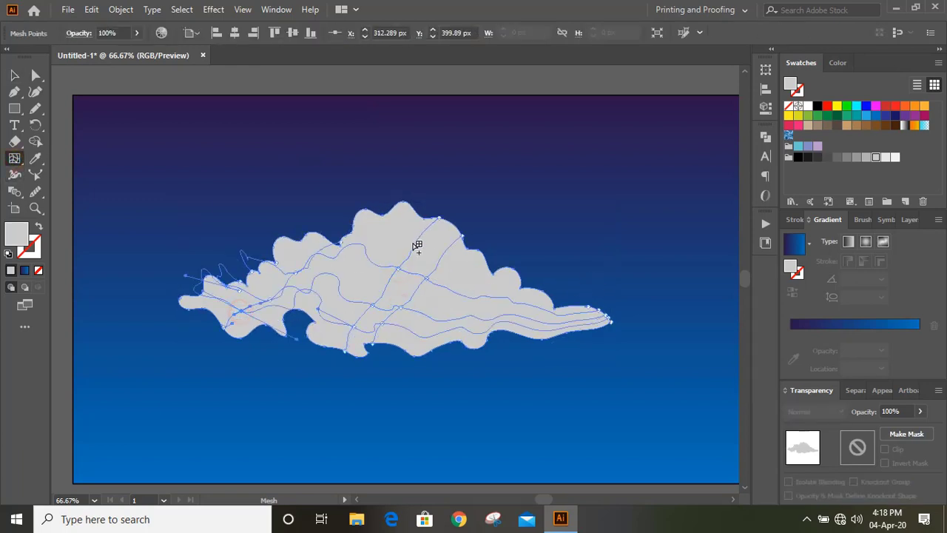
click(396, 231)
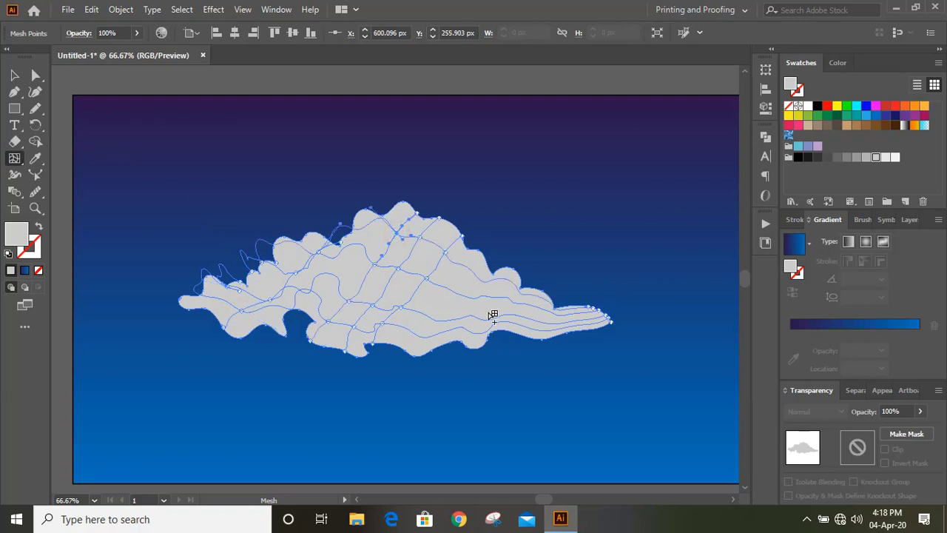
click(491, 310)
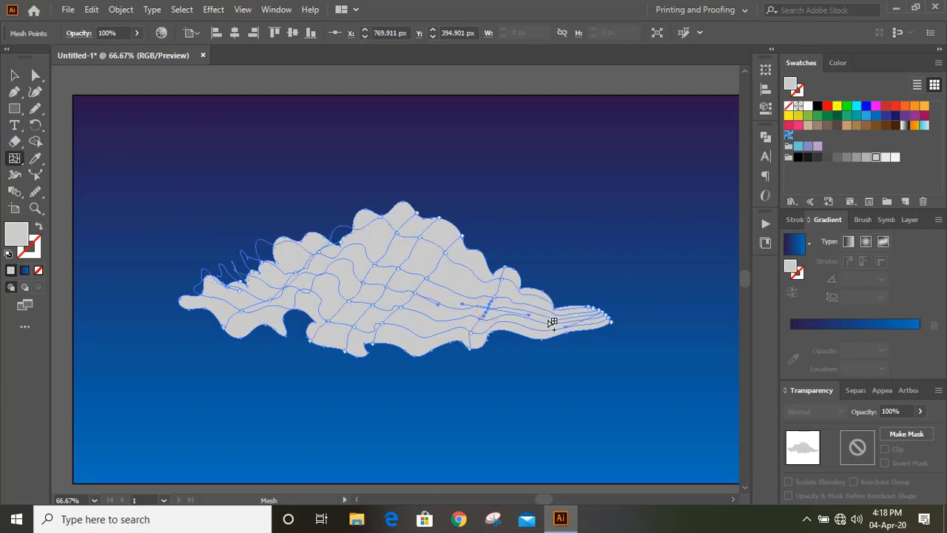
click(550, 318)
click(14, 74)
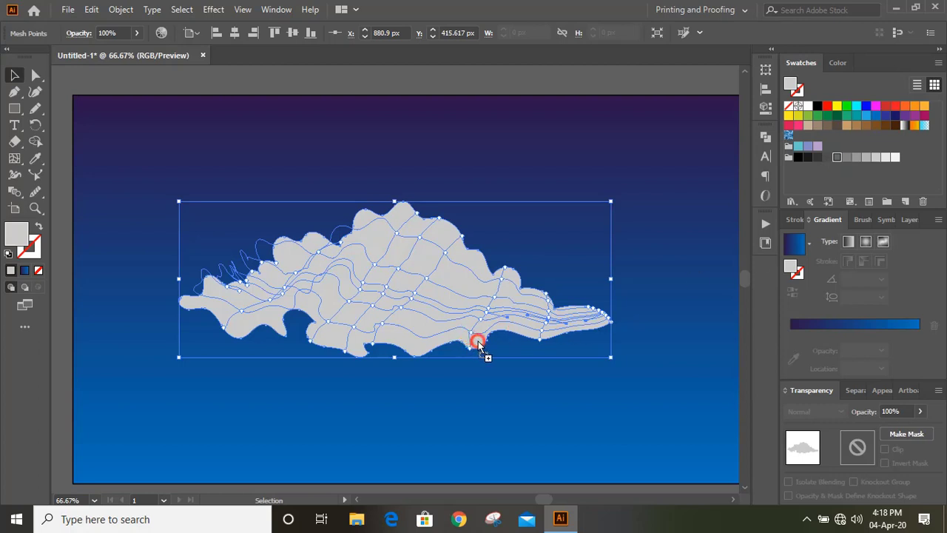
Colour the cloud mesh's bottom, right, left lobes and lower lobe points with darker grey swatches
click(875, 157)
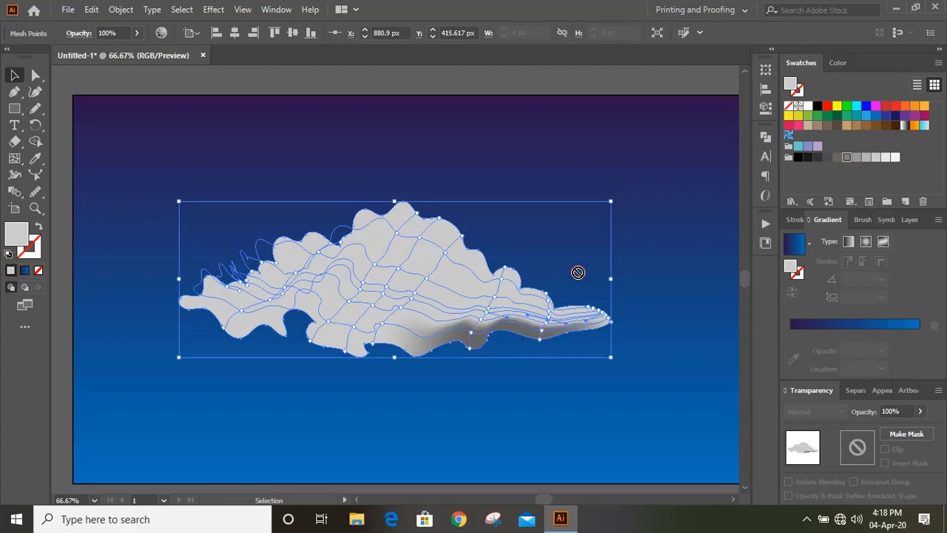
click(535, 302)
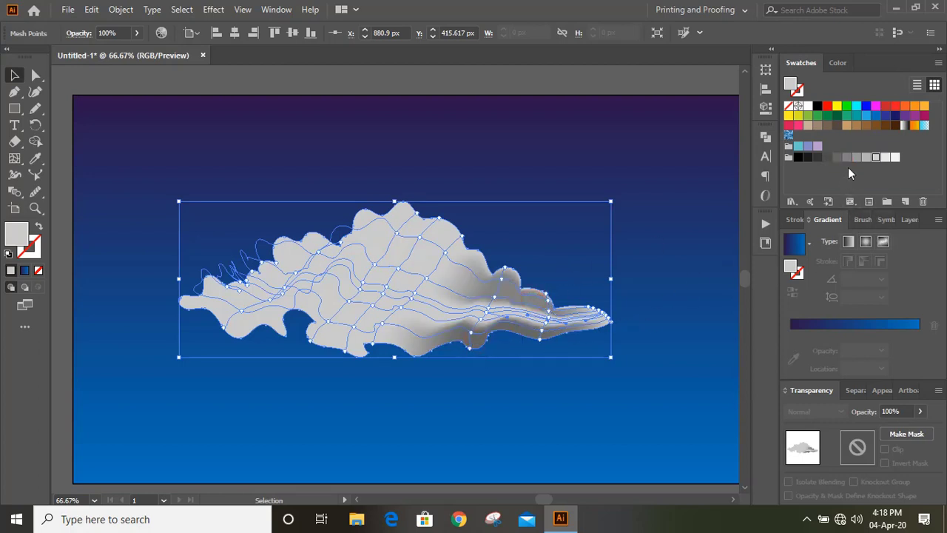
click(195, 303)
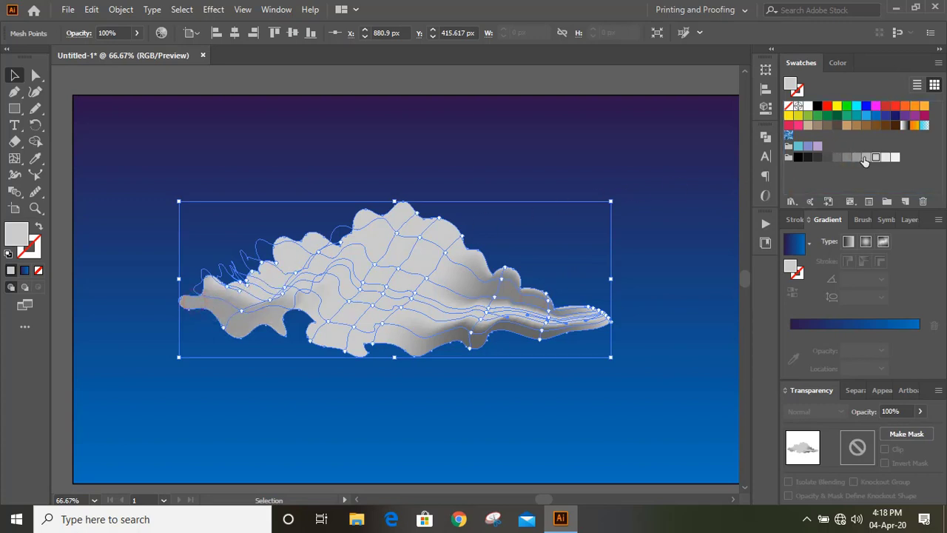
click(267, 250)
key(ctrl)
click(837, 158)
click(334, 343)
Lock the grey cloud mesh with Object > Lock > Selection
click(221, 176)
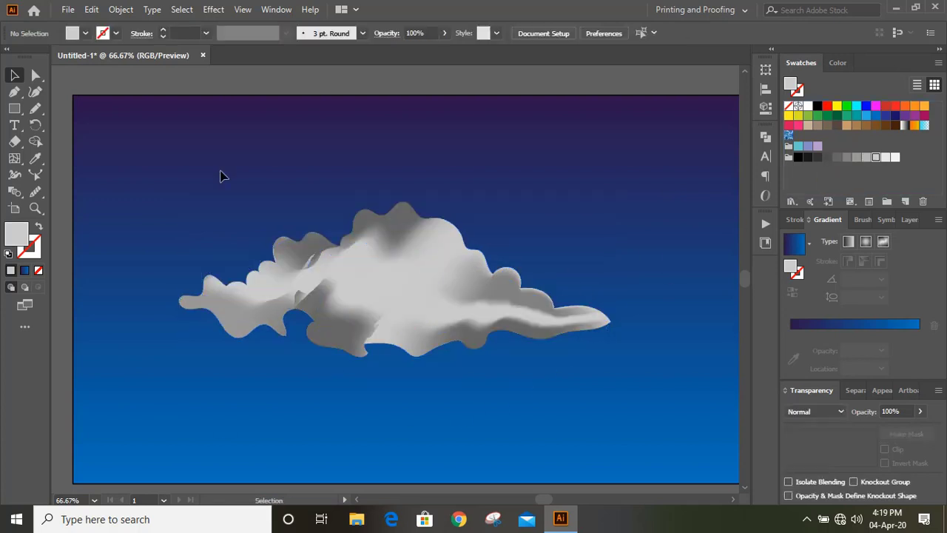
click(211, 320)
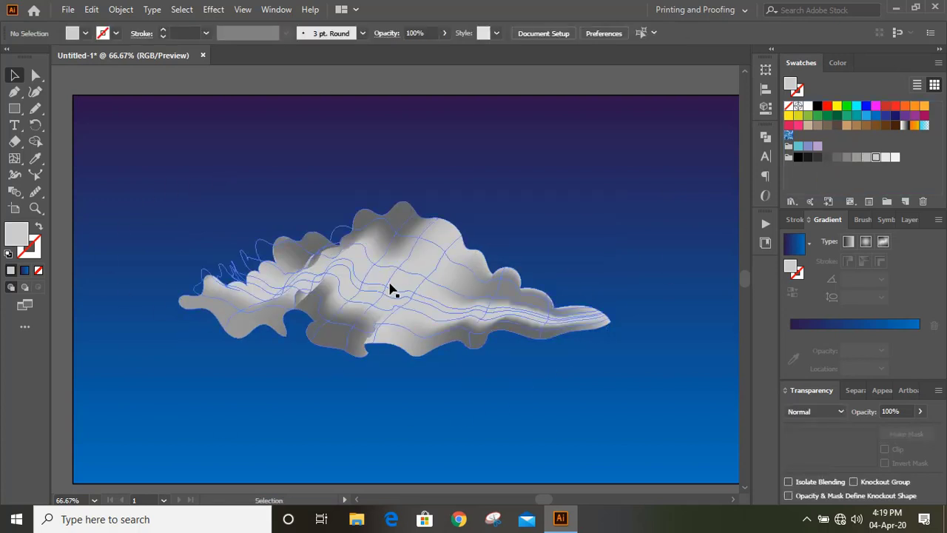
click(120, 9)
mouse_move(211, 110)
click(358, 102)
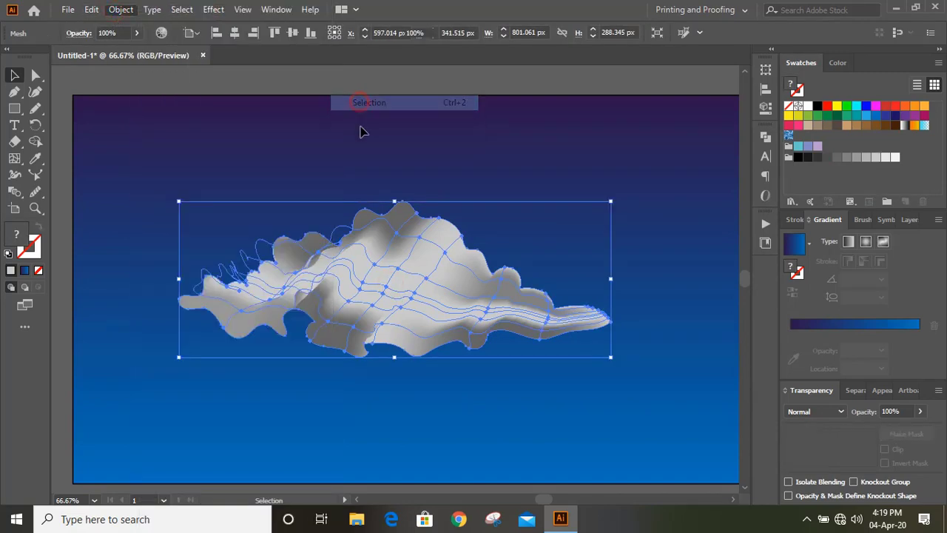
Bring the black-and-white cloud to the front via Arrange > Bring to Front
click(369, 294)
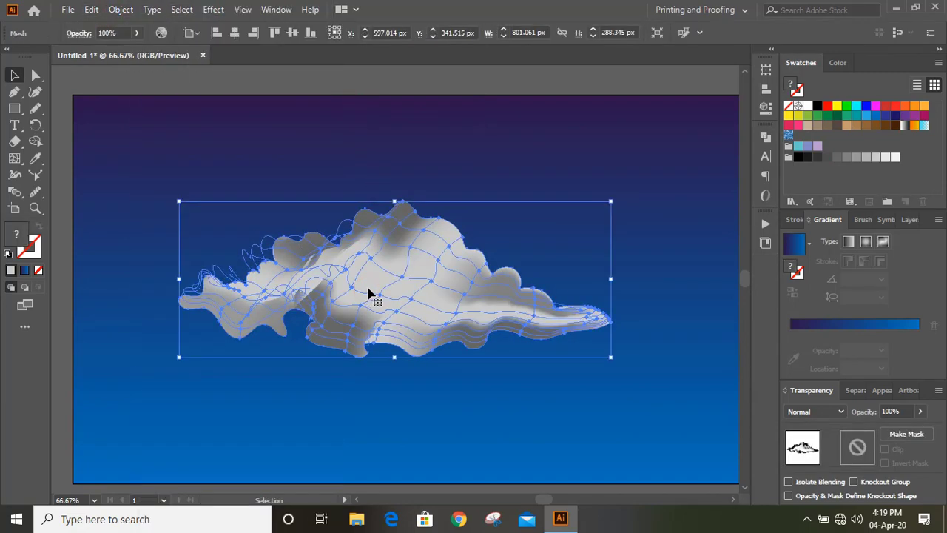
right_click(368, 293)
mouse_move(454, 369)
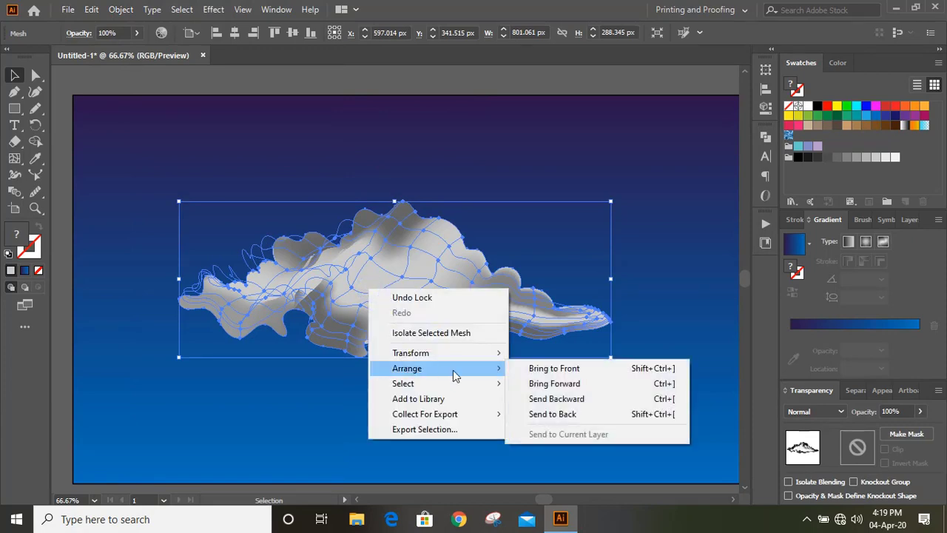
click(554, 368)
click(318, 196)
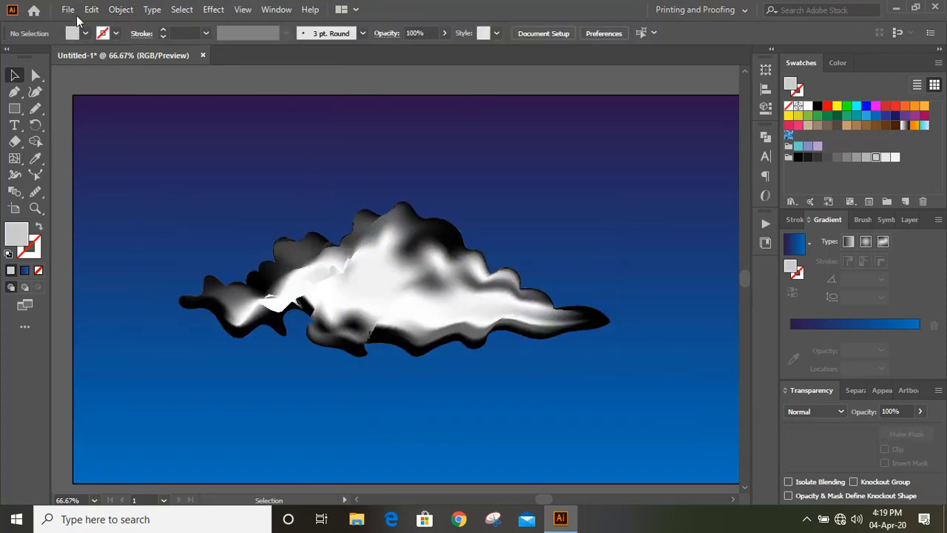
Unlock all objects, then lock only the background gradient rectangle
click(121, 9)
click(289, 114)
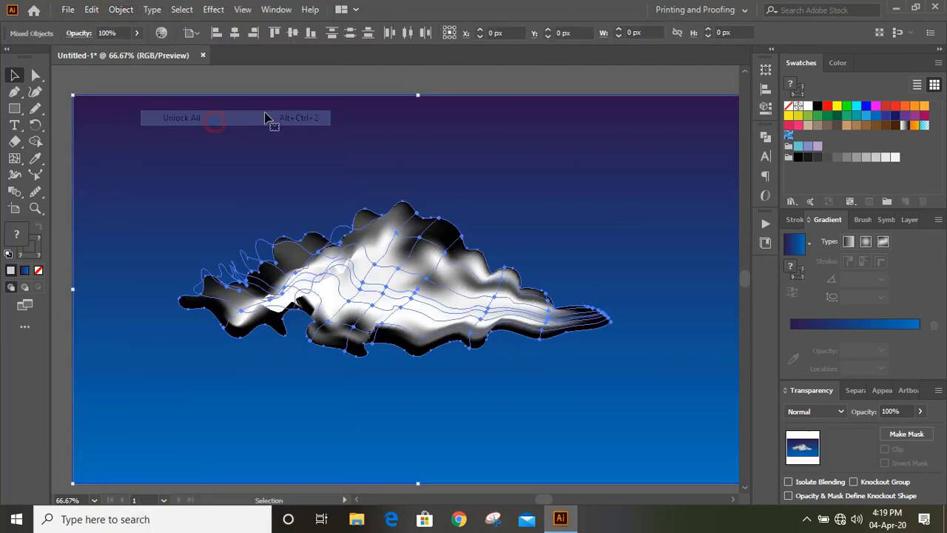
click(311, 70)
click(214, 145)
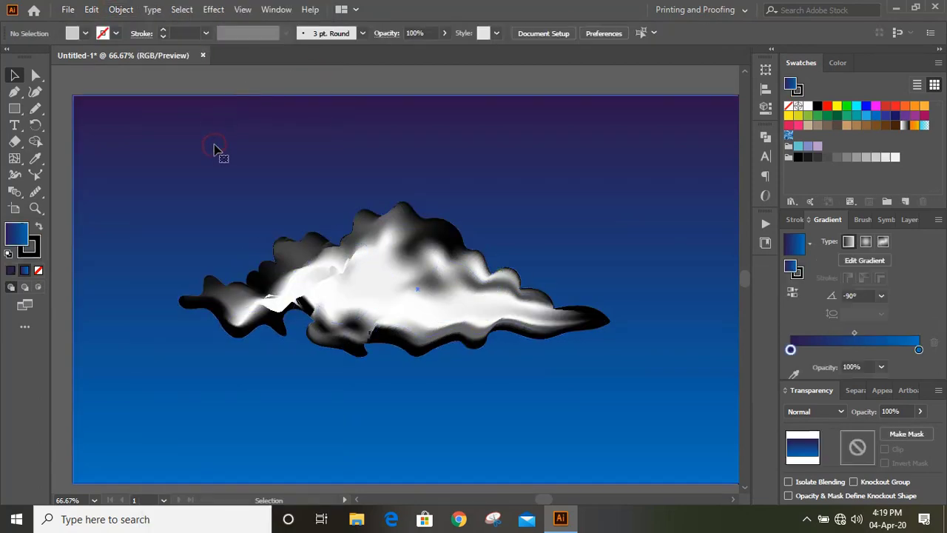
click(119, 9)
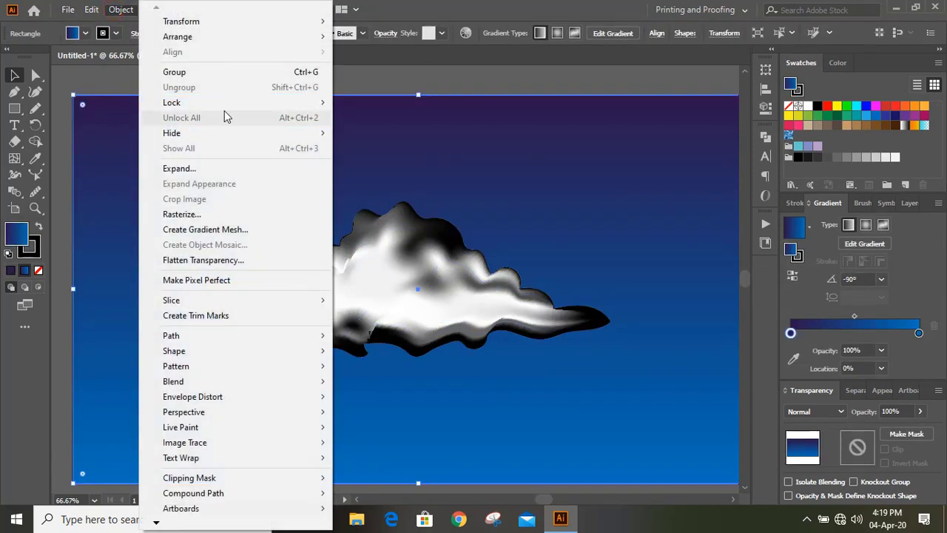
mouse_move(296, 103)
click(369, 102)
click(275, 143)
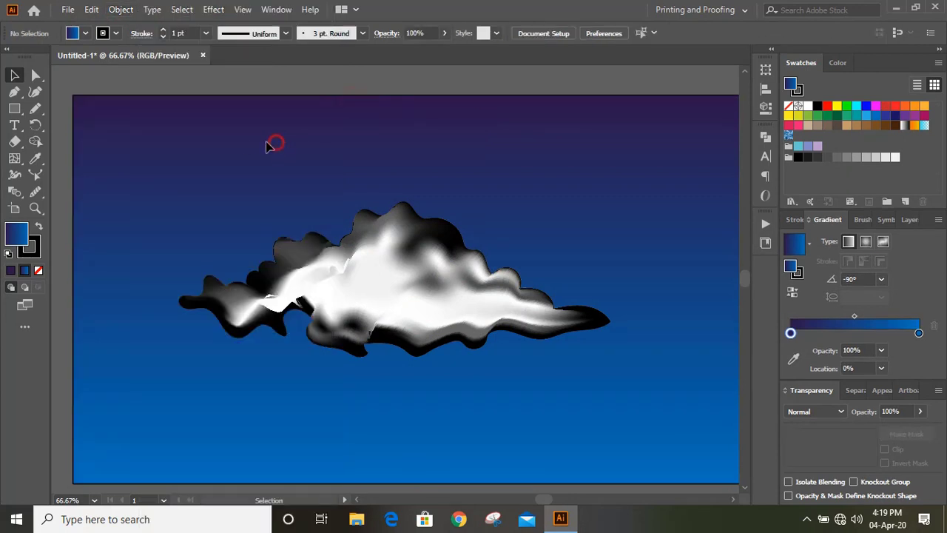
Select both clouds and apply Make Opacity Mask from the Transparency panel menu
drag(142, 133, 716, 449)
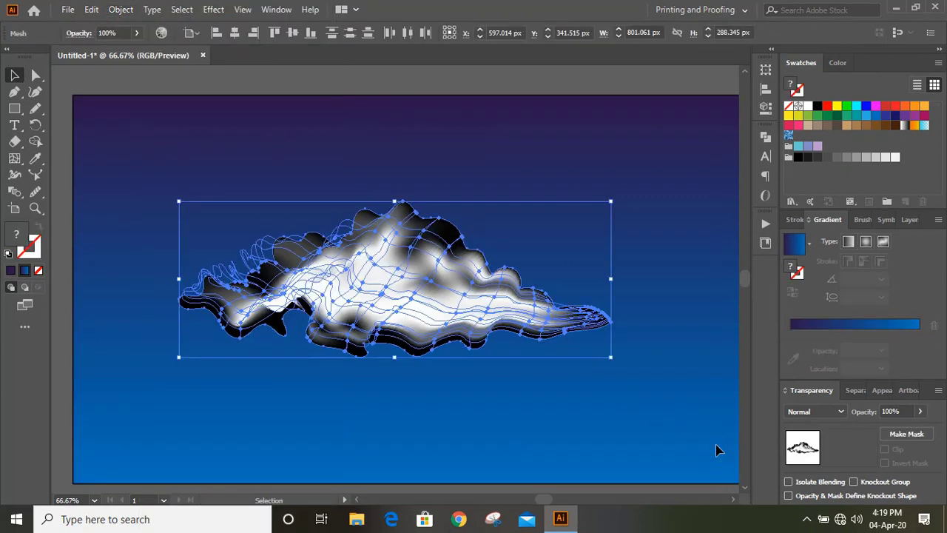
click(938, 391)
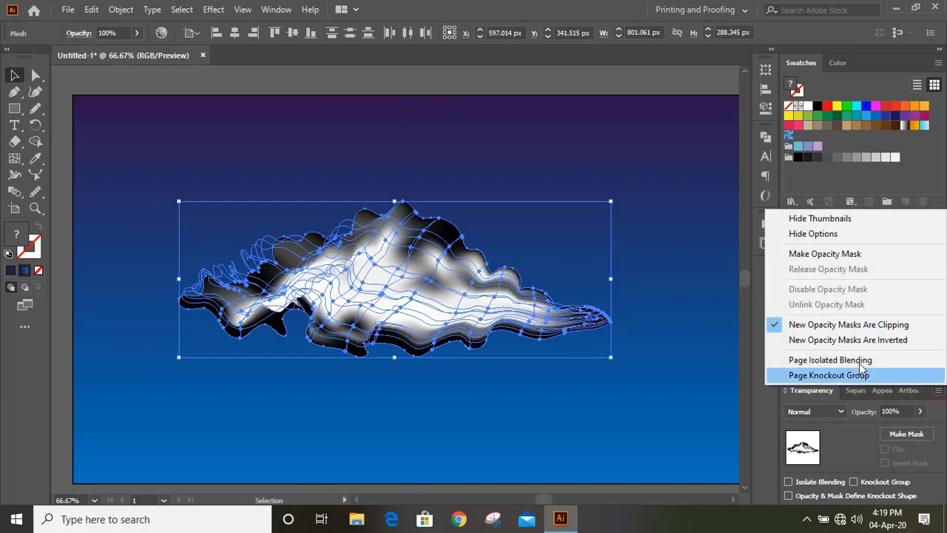
click(854, 253)
click(413, 397)
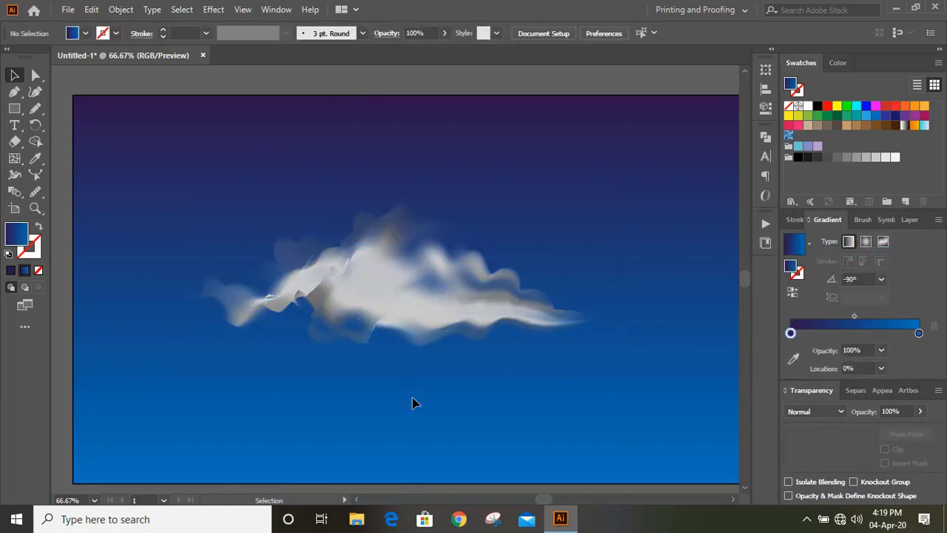
key(ctrl+minus)
Alt-drag a duplicate of the cloud, scale it down proportionally and move it up-left
drag(506, 305, 420, 364)
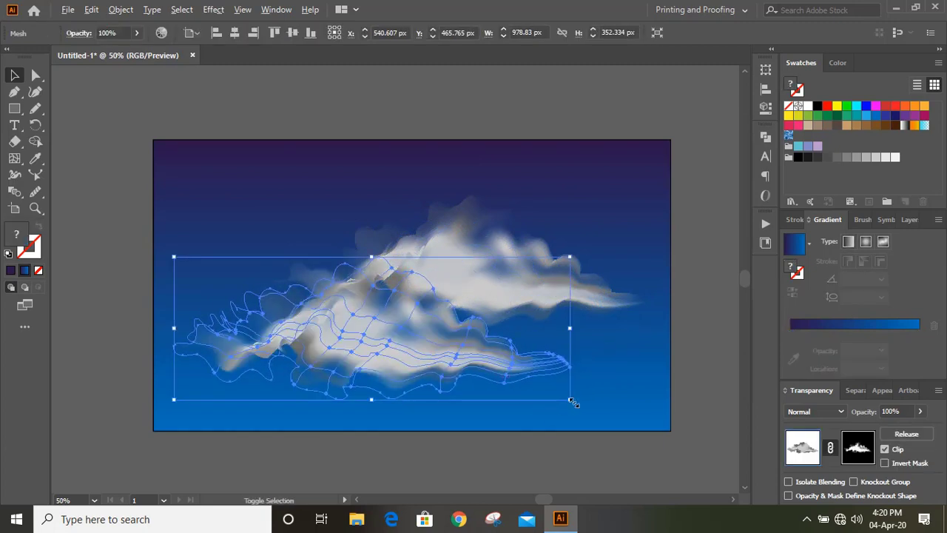
drag(571, 401, 500, 374)
drag(419, 354, 291, 302)
click(294, 400)
click(518, 91)
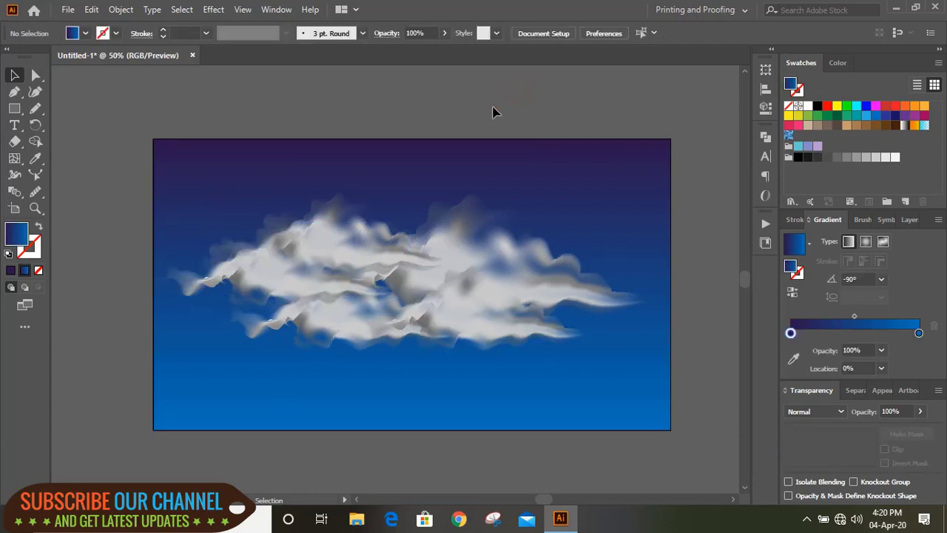